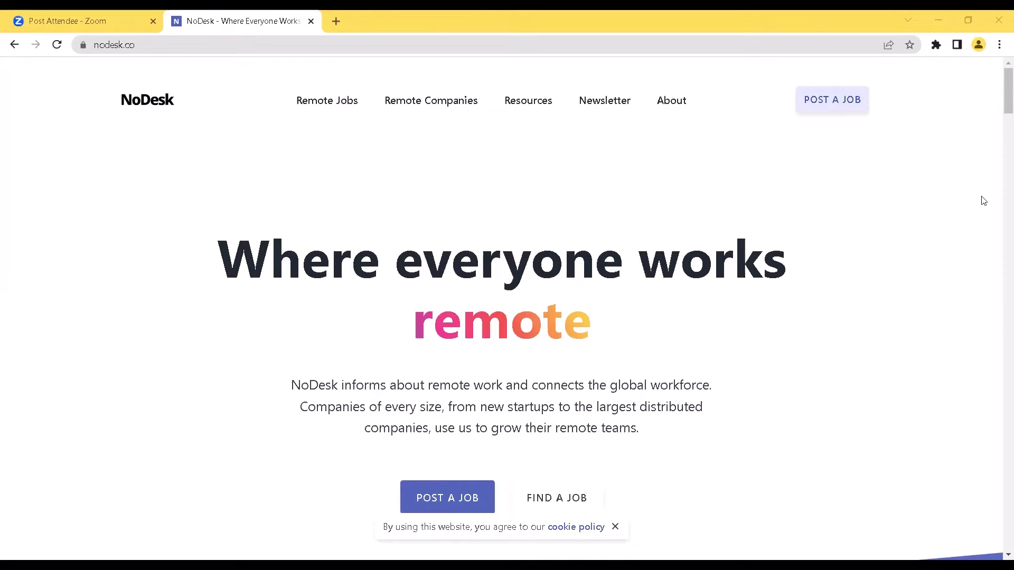
pyautogui.scroll(-1, 999, 117)
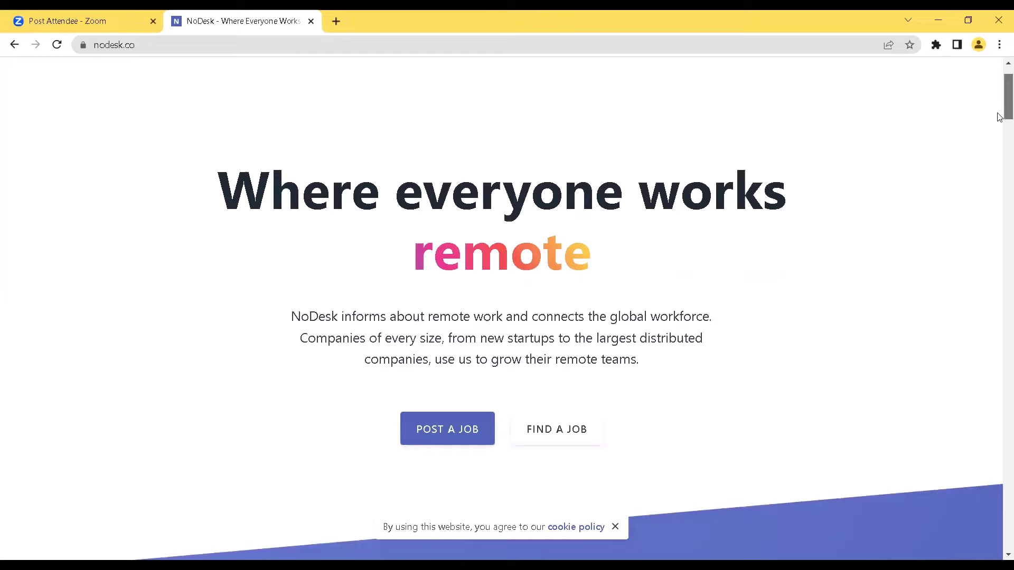
pyautogui.scroll(1, 999, 117)
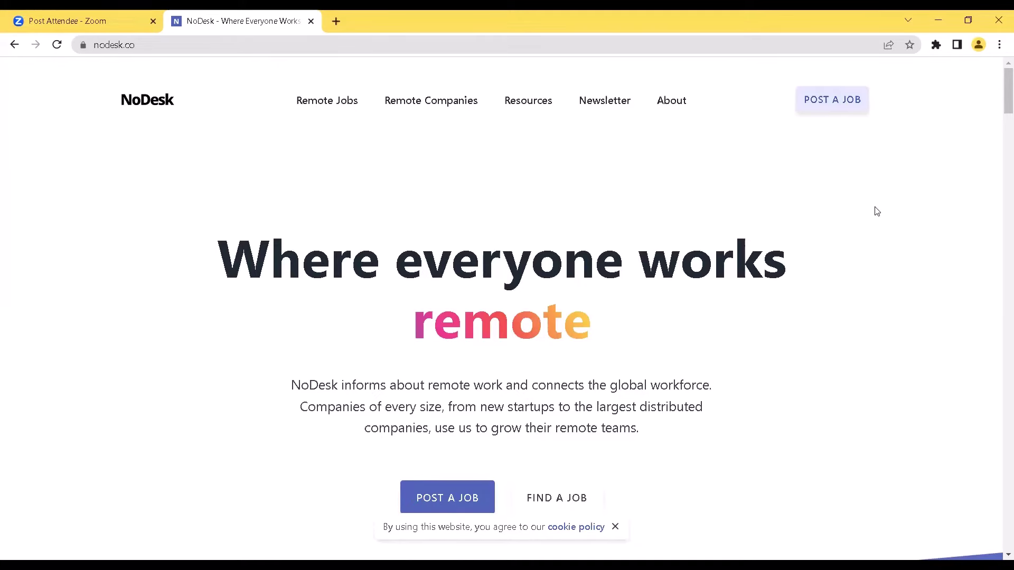
pyautogui.moveTo(1000, 98)
pyautogui.mouseDown()
pyautogui.moveTo(990, 288)
pyautogui.moveTo(989, 92)
pyautogui.mouseUp()
# Step: Show the 546 Remote Jobs without the newsletter banner, with the location filter options listed
pyautogui.click(323, 106)
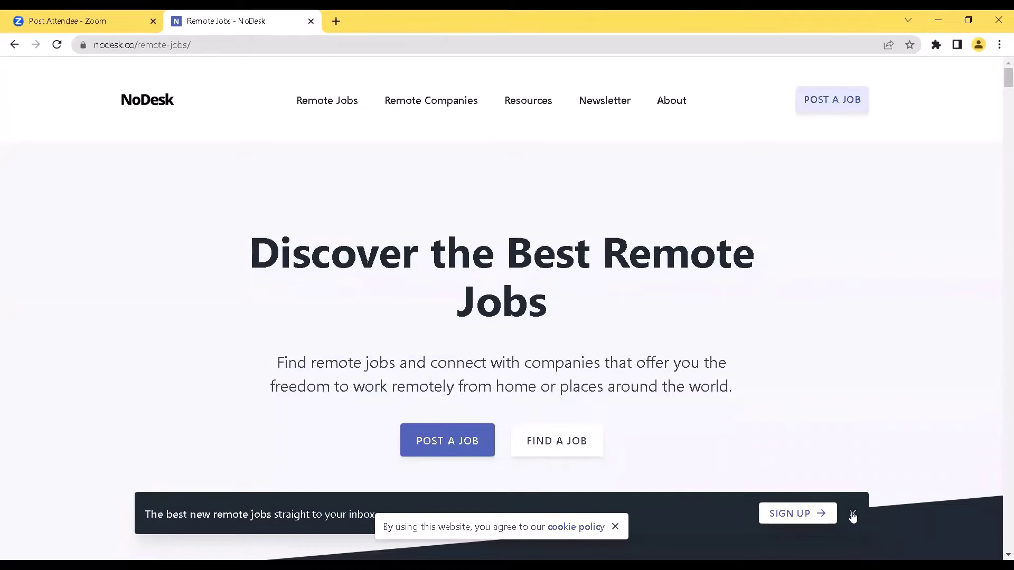
pyautogui.click(852, 513)
pyautogui.scroll(-3, 507, 311)
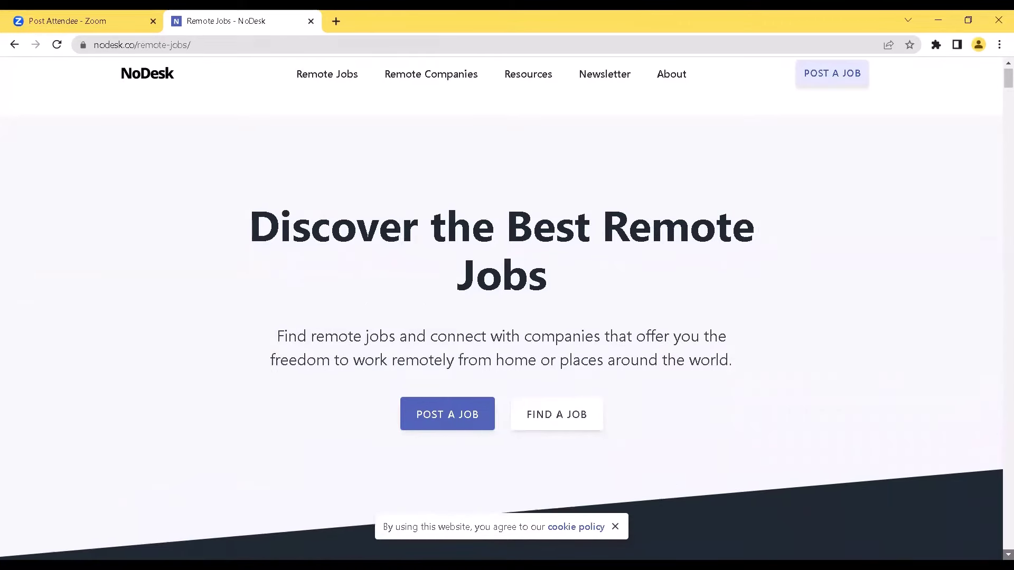
pyautogui.scroll(-3, 507, 309)
pyautogui.scroll(-1, 508, 309)
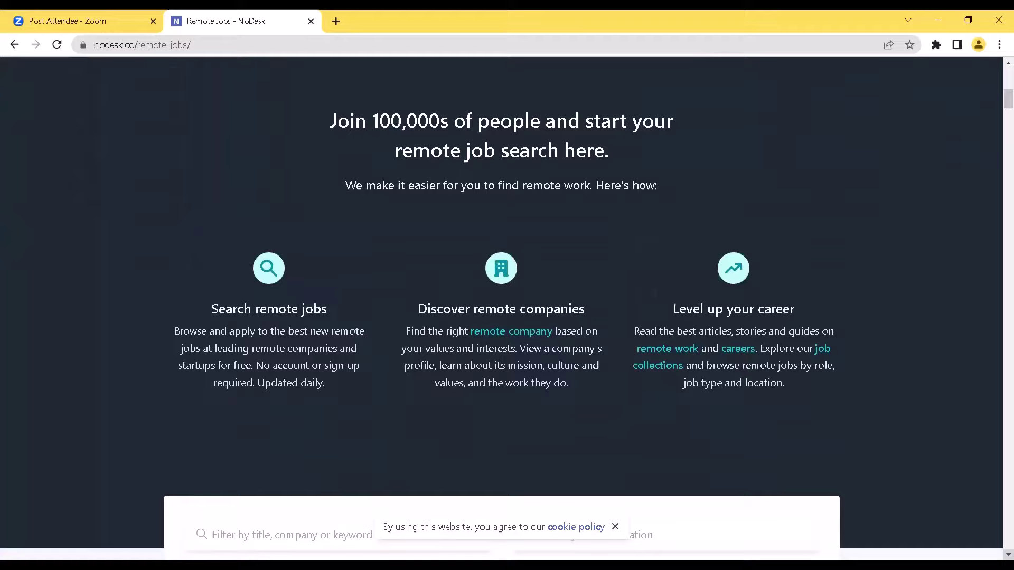
pyautogui.scroll(-2, 507, 310)
pyautogui.scroll(-2, 507, 309)
pyautogui.scroll(-1, 507, 309)
pyautogui.scroll(-1, 507, 309)
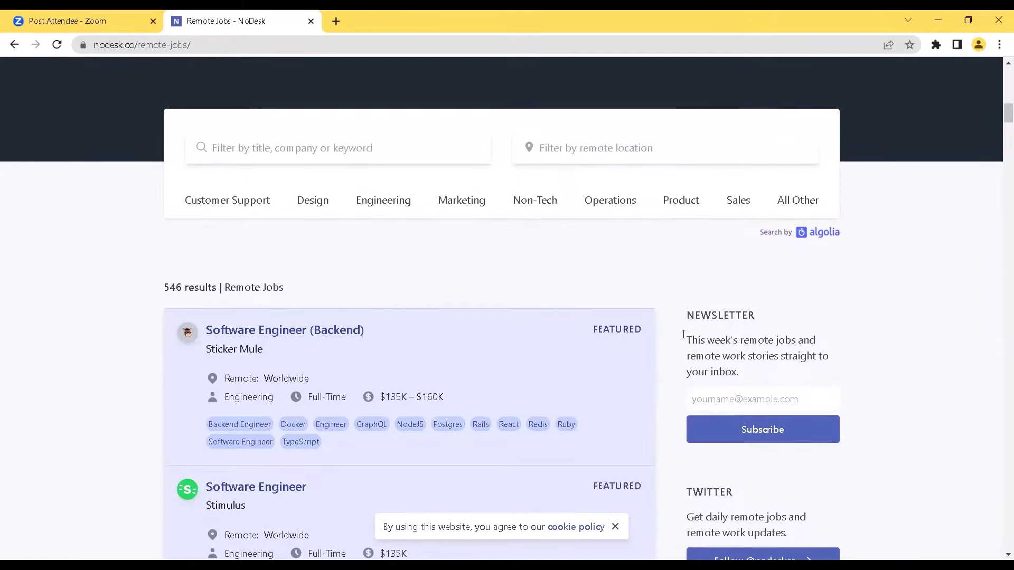
pyautogui.click(325, 147)
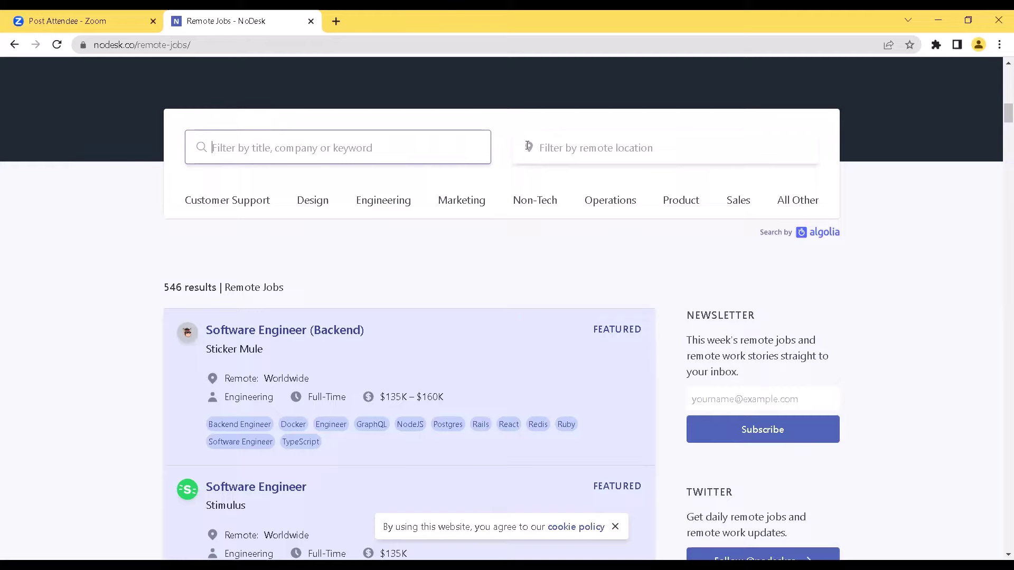
pyautogui.click(571, 147)
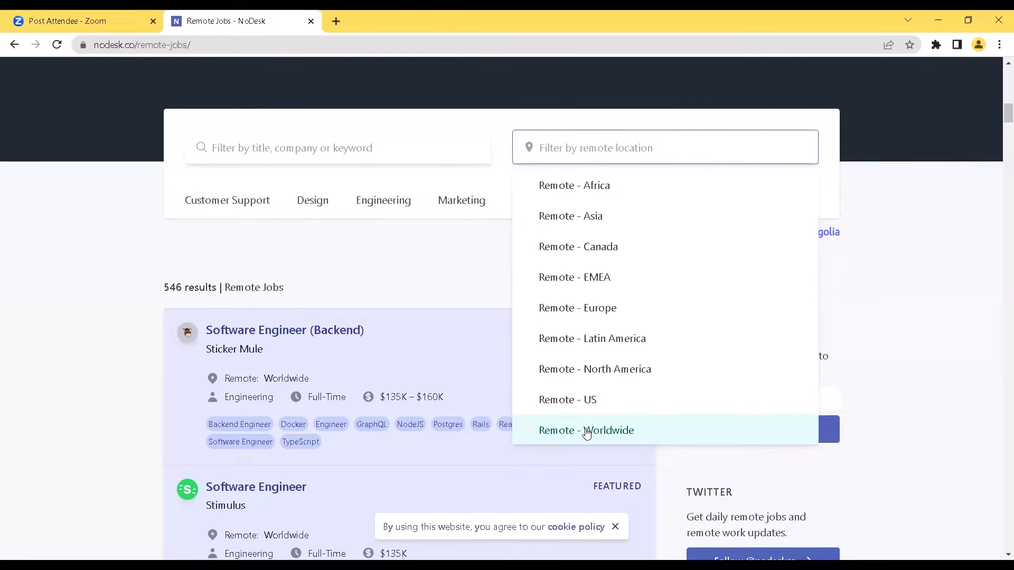
# Step: Apply the 'Remote - Worldwide' location filter and browse the 118 matching jobs
pyautogui.click(587, 432)
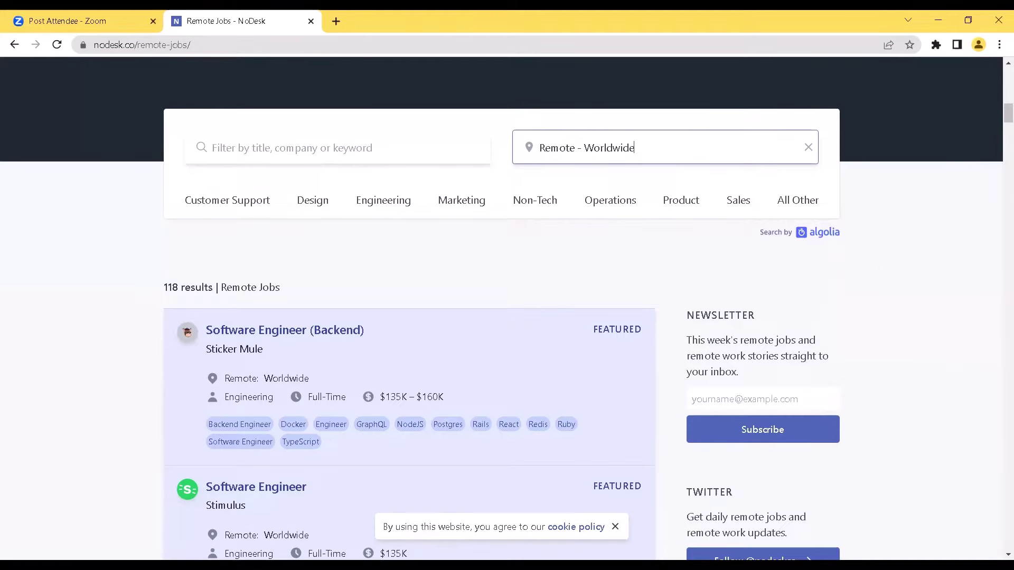
pyautogui.click(1009, 554)
pyautogui.click(1008, 554)
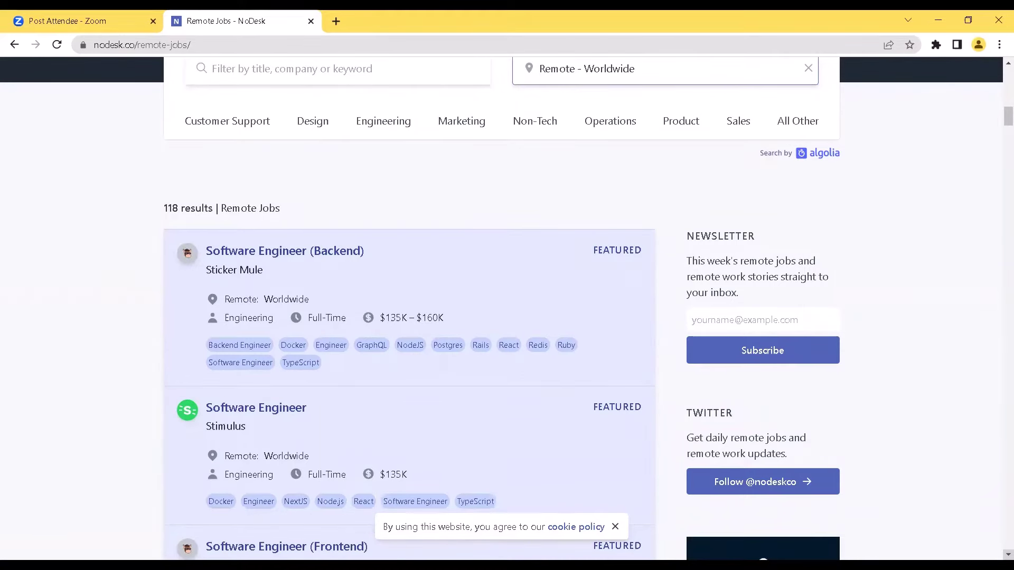
pyautogui.click(1009, 555)
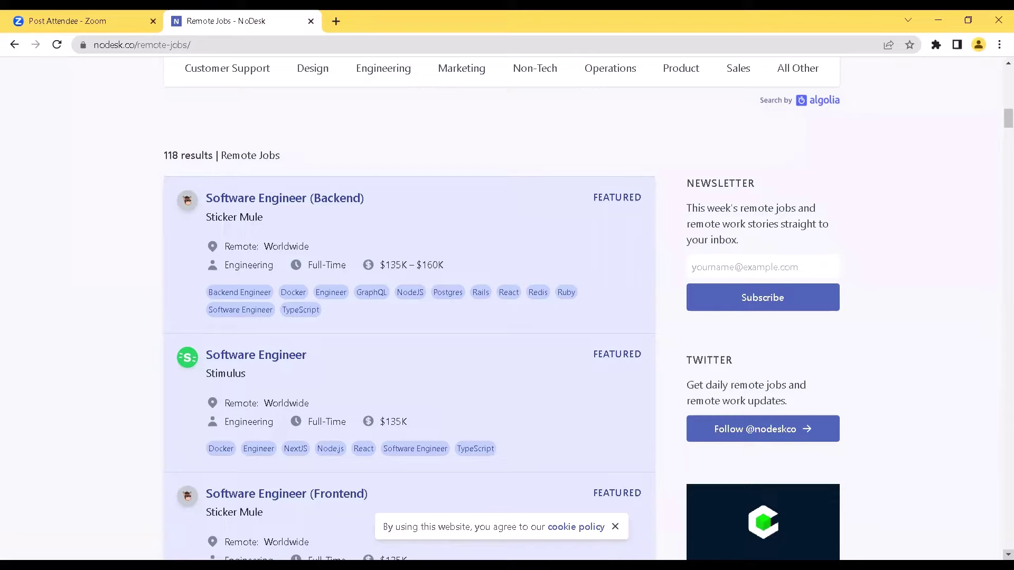
pyautogui.click(1009, 555)
pyautogui.click(1008, 555)
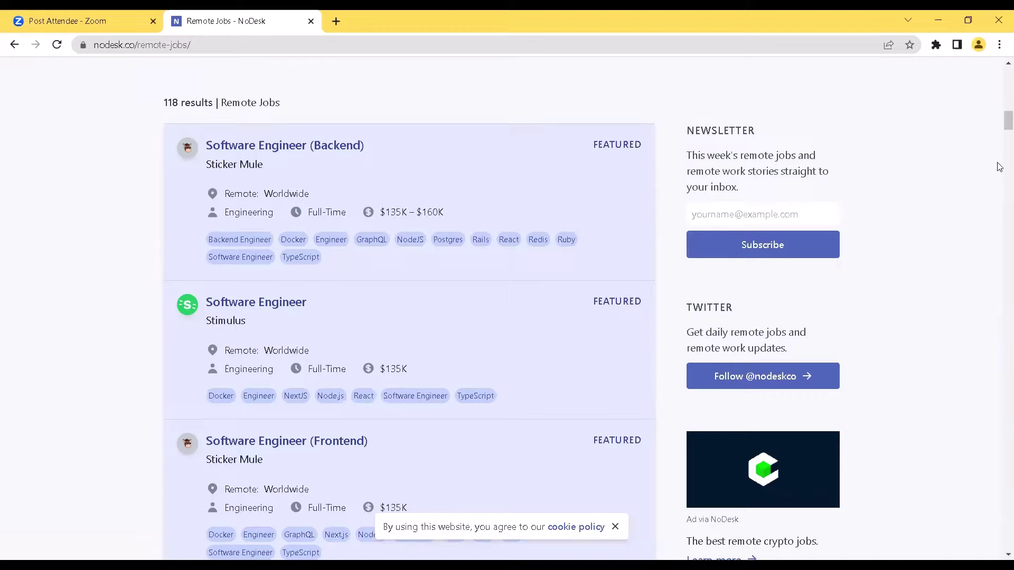
pyautogui.scroll(1, 1000, 129)
pyautogui.scroll(1, 1000, 129)
pyautogui.scroll(1, 998, 119)
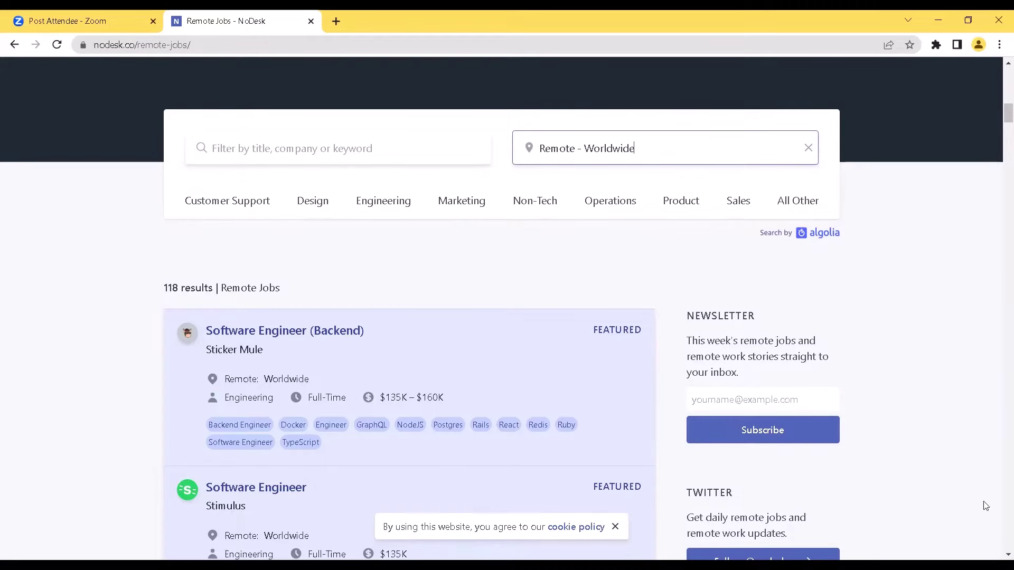
pyautogui.scroll(-1, 507, 317)
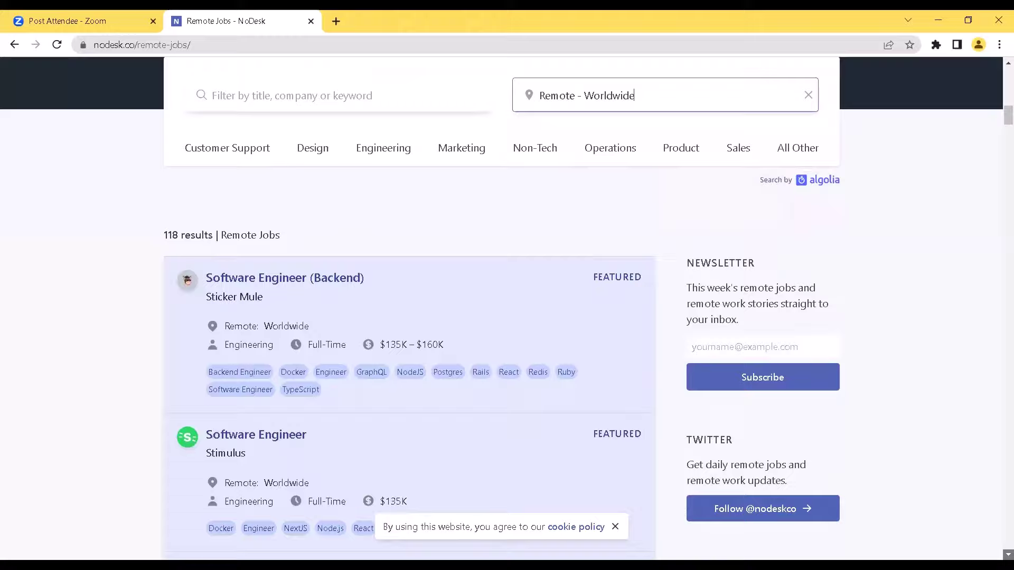
pyautogui.scroll(-3, 507, 316)
pyautogui.scroll(-3, 507, 317)
pyautogui.scroll(-3, 507, 317)
pyautogui.scroll(-3, 508, 317)
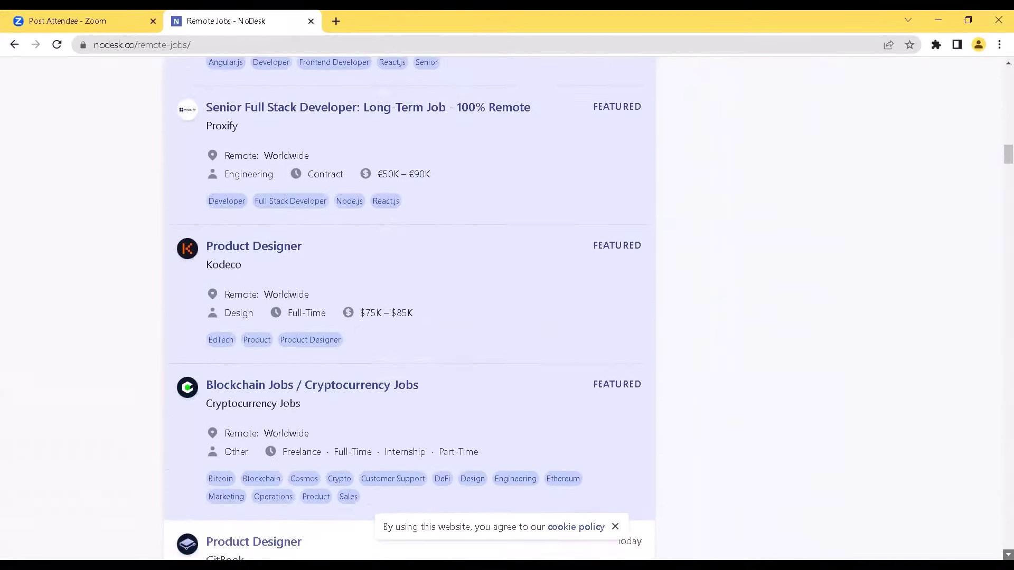
pyautogui.scroll(-3, 507, 317)
pyautogui.scroll(-1, 508, 317)
pyautogui.scroll(-1, 507, 318)
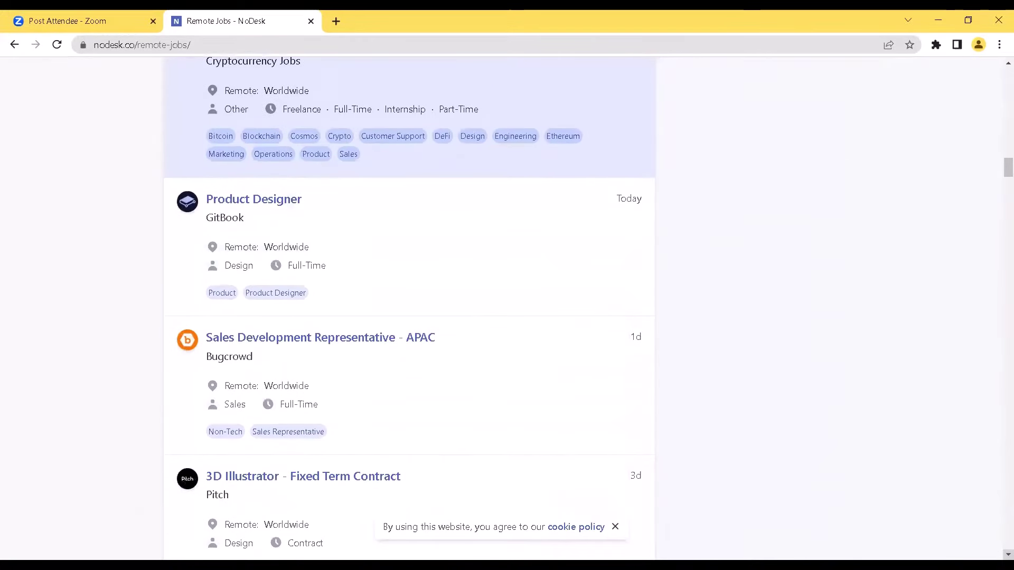
pyautogui.scroll(-1, 508, 317)
pyautogui.scroll(-1, 507, 317)
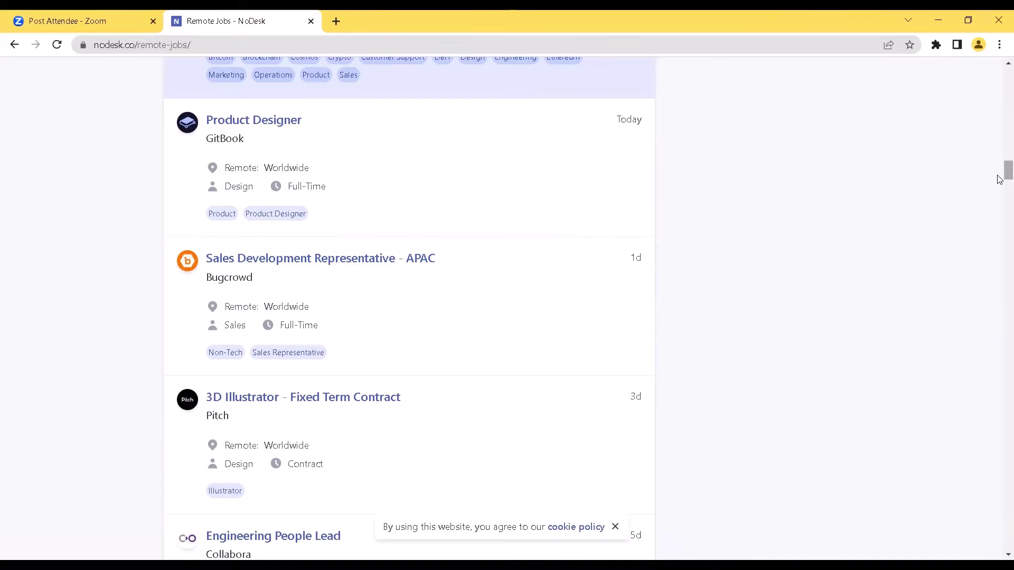
pyautogui.moveTo(999, 179); pyautogui.dragTo(999, 116)
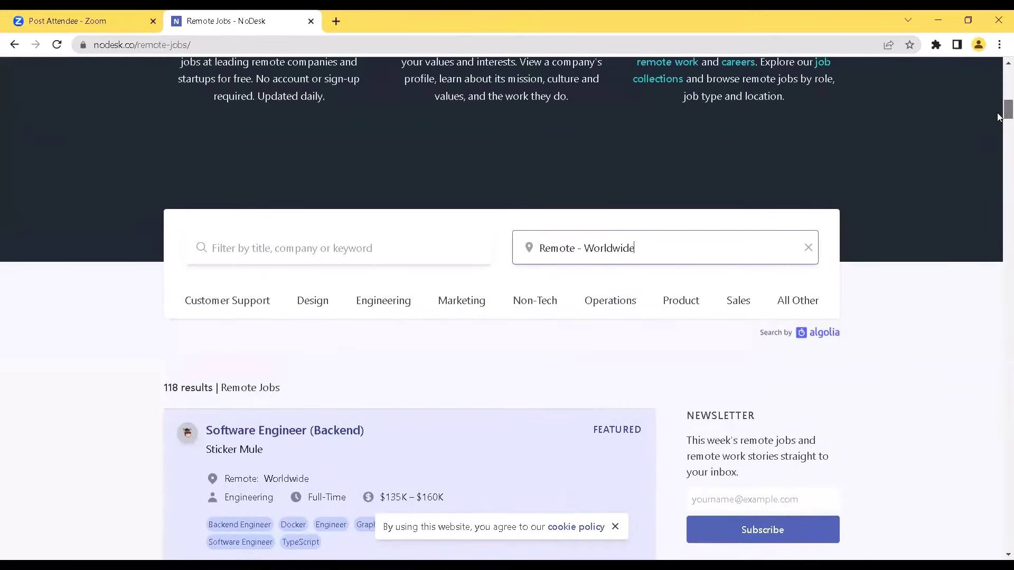
pyautogui.scroll(-1, 999, 117)
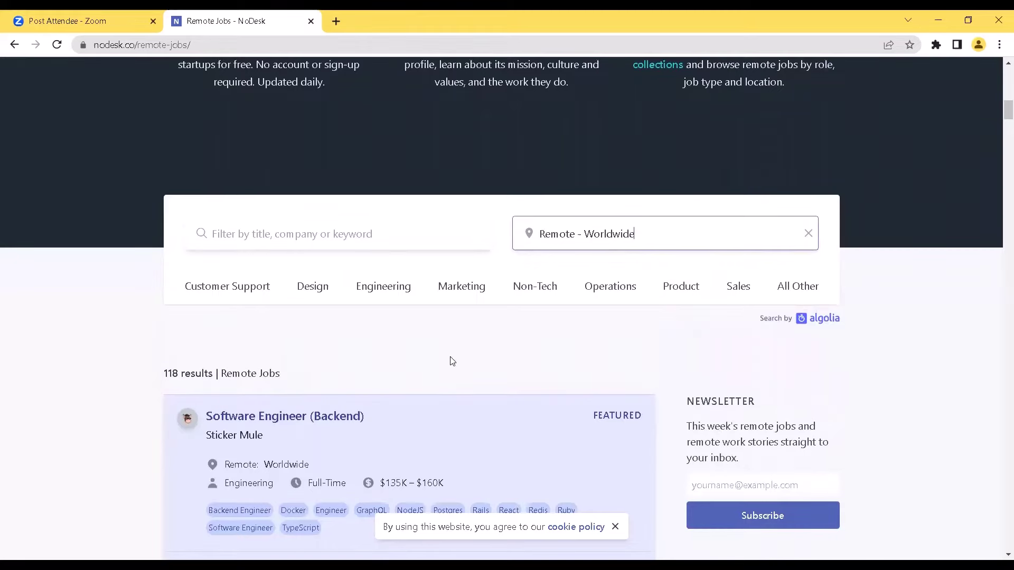
# Step: Show the Marketing category's 106 remote jobs, such as Coursera and Figma roles
pyautogui.click(465, 289)
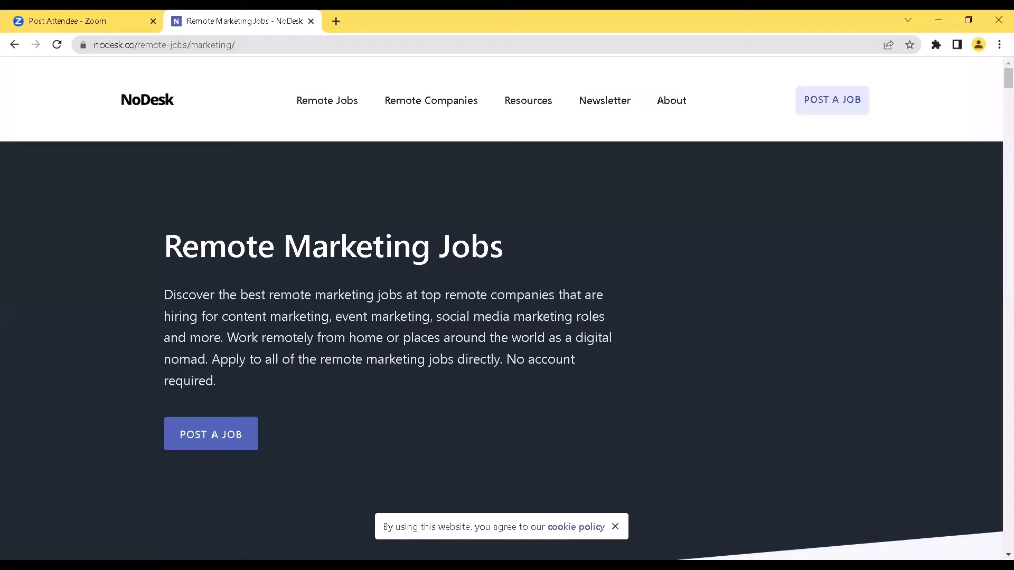
pyautogui.scroll(-1, 972, 452)
pyautogui.scroll(-4, 971, 453)
pyautogui.scroll(-2, 508, 317)
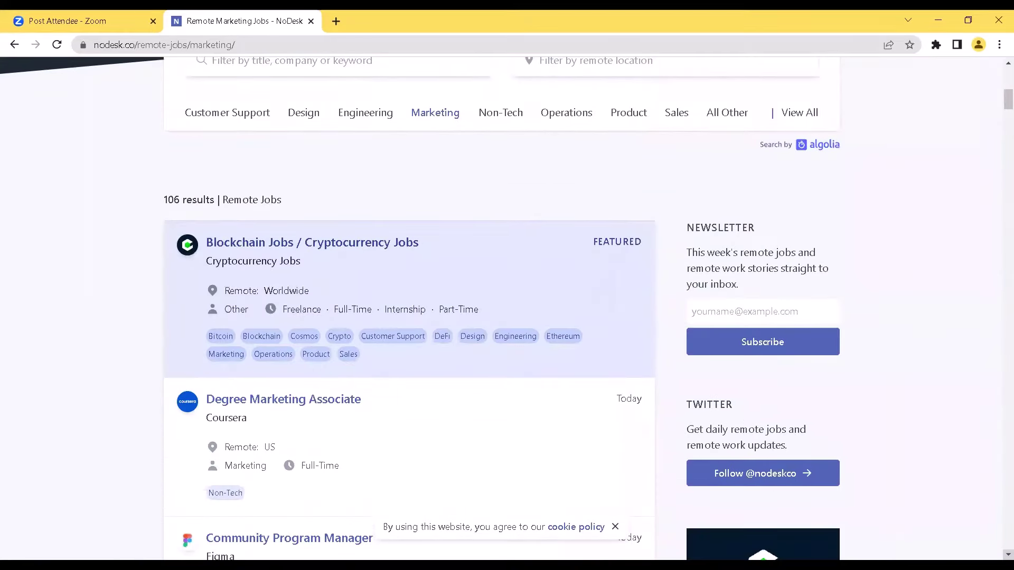
pyautogui.scroll(-1, 508, 309)
pyautogui.scroll(-2, 751, 403)
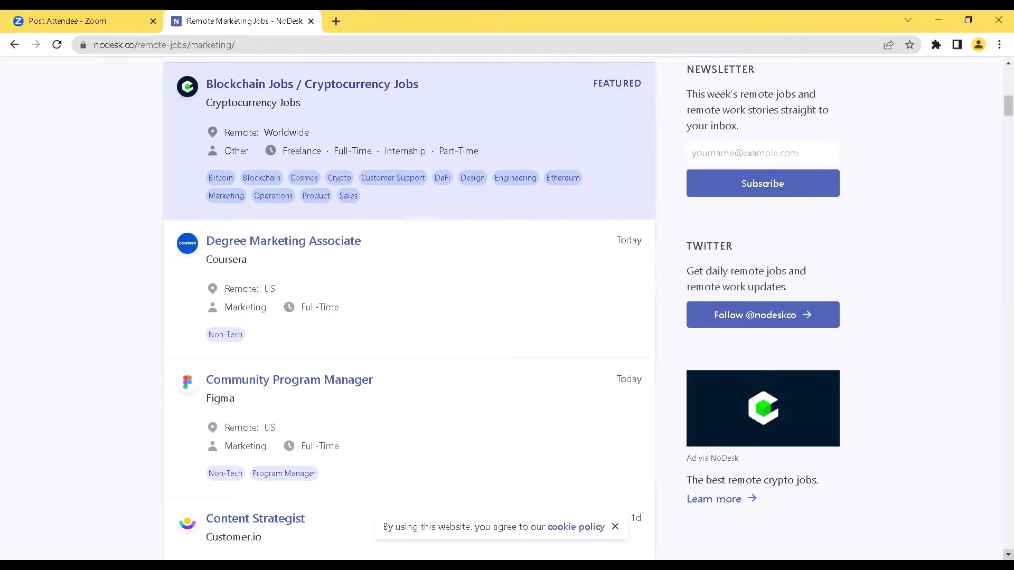
pyautogui.scroll(-1, 502, 309)
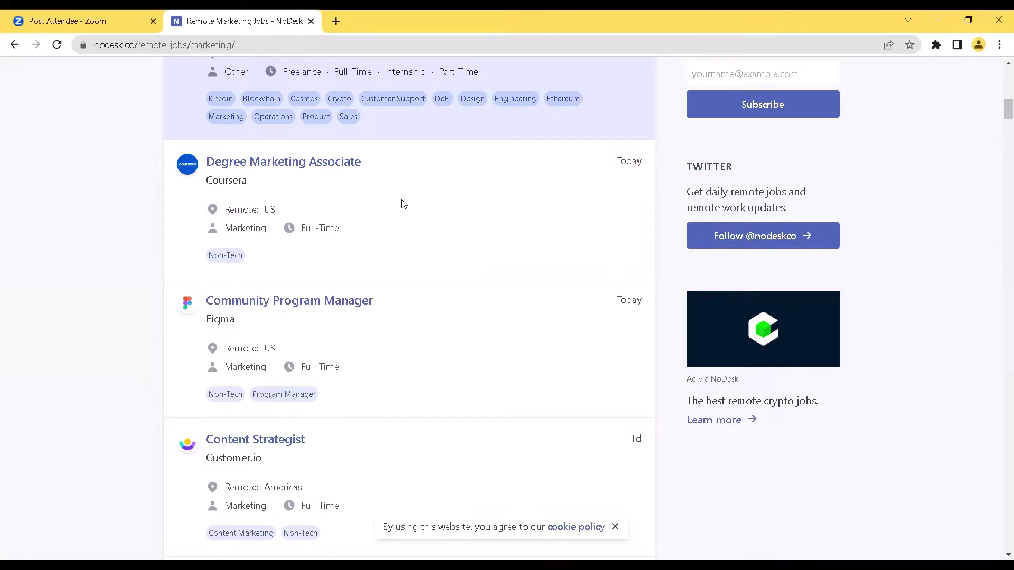
# Step: View Figma's Community Program Manager posting down to its application option
pyautogui.click(342, 307)
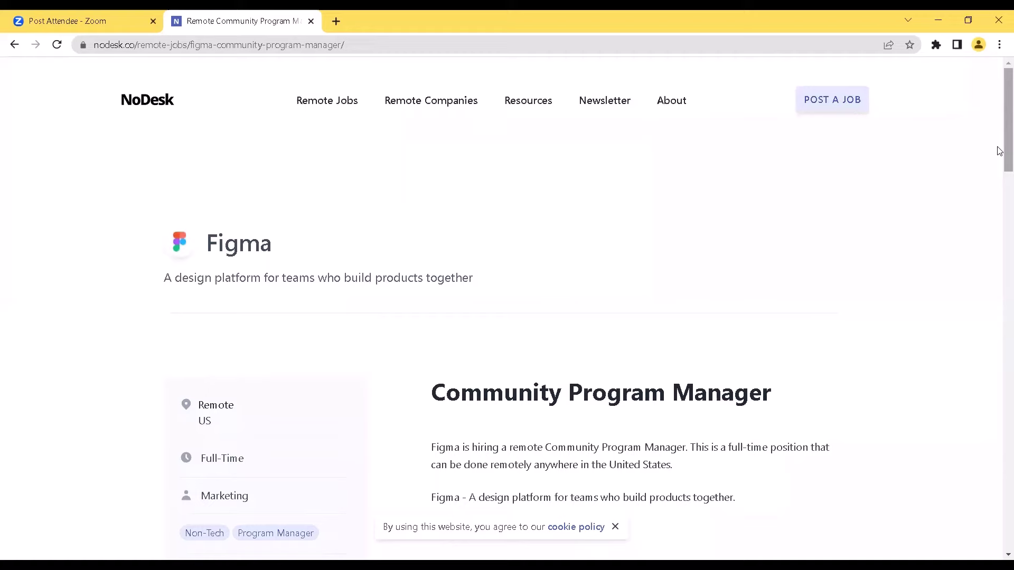
pyautogui.moveTo(999, 151)
pyautogui.mouseDown()
pyautogui.moveTo(999, 235)
pyautogui.moveTo(995, 195)
pyautogui.mouseUp()
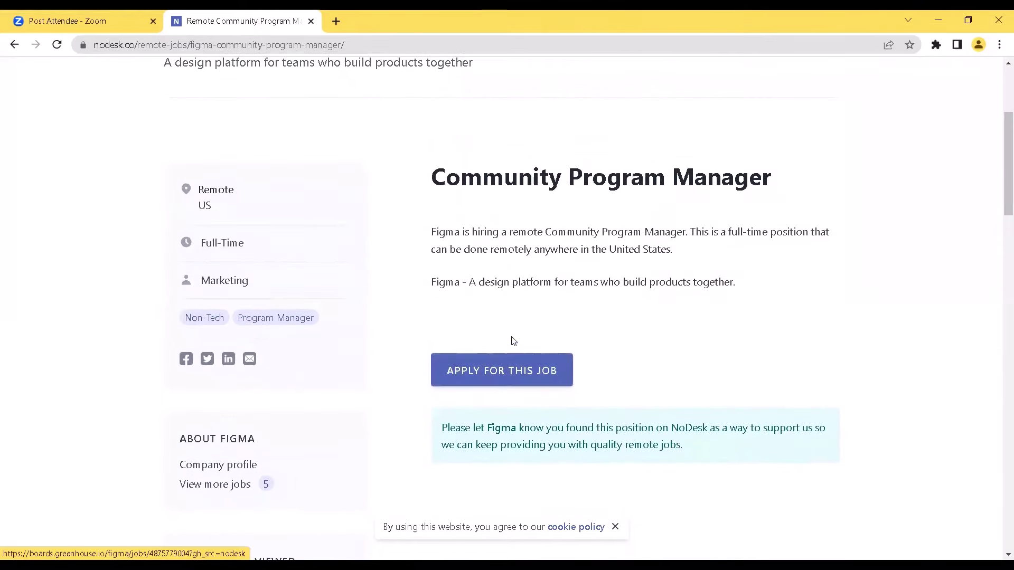
# Step: Review the Community Program Manager application on Greenhouse, then return to the NoDesk posting
pyautogui.click(497, 373)
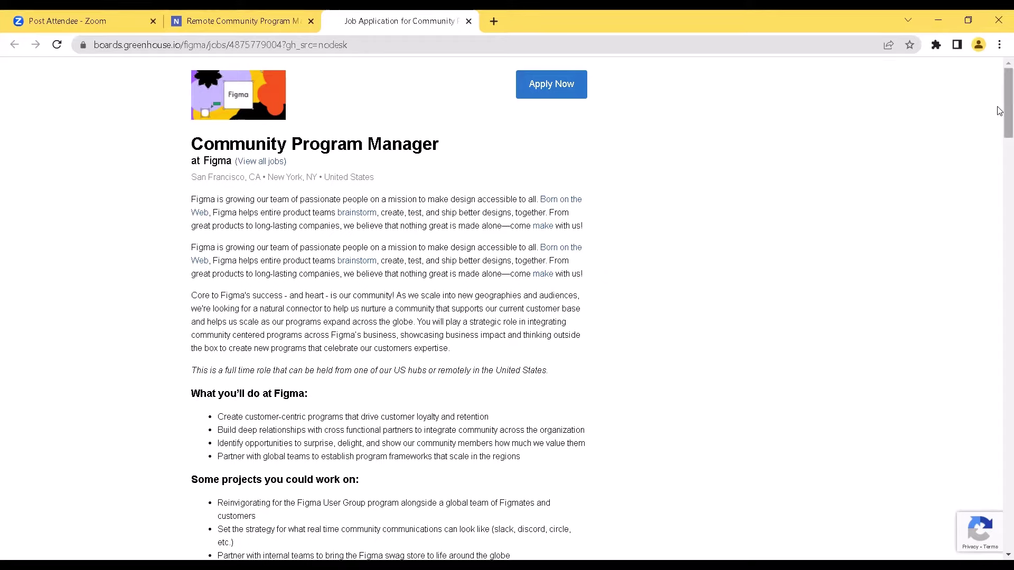
pyautogui.moveTo(999, 109)
pyautogui.mouseDown()
pyautogui.moveTo(995, 185)
pyautogui.moveTo(989, 83)
pyautogui.mouseUp()
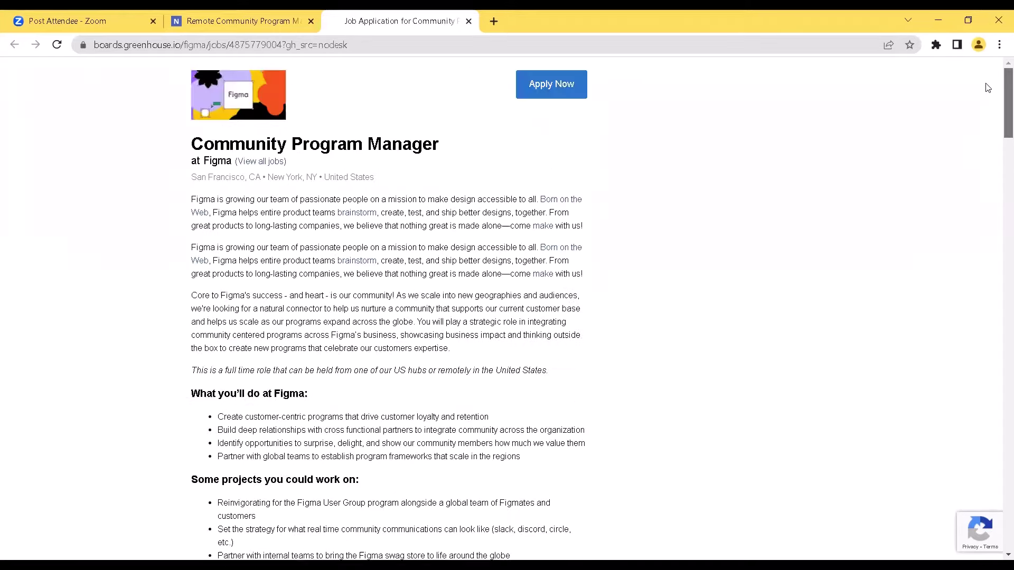
pyautogui.click(468, 20)
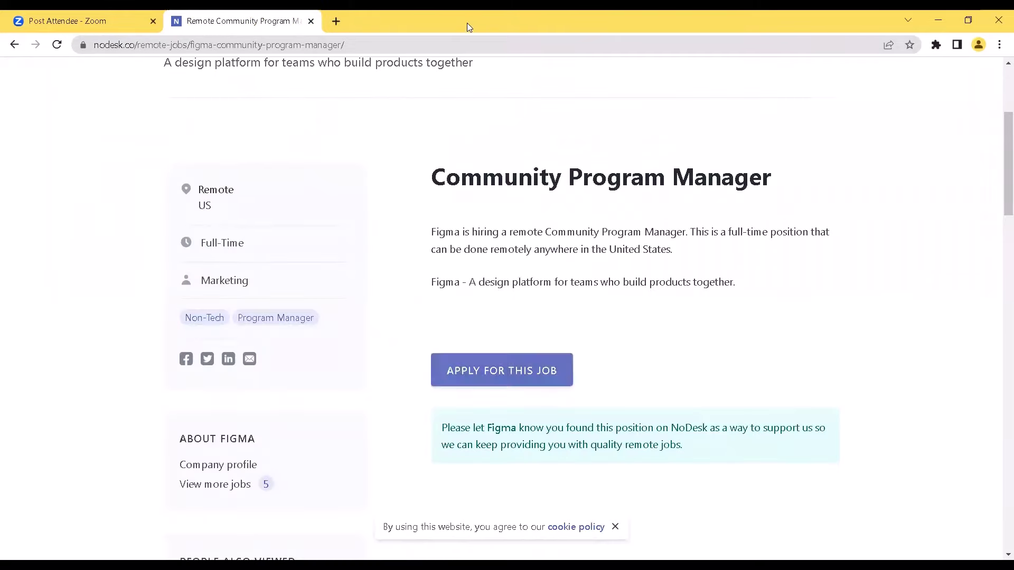
# Step: Go back to the Remote Marketing Jobs list with its 106 results
pyautogui.click(15, 45)
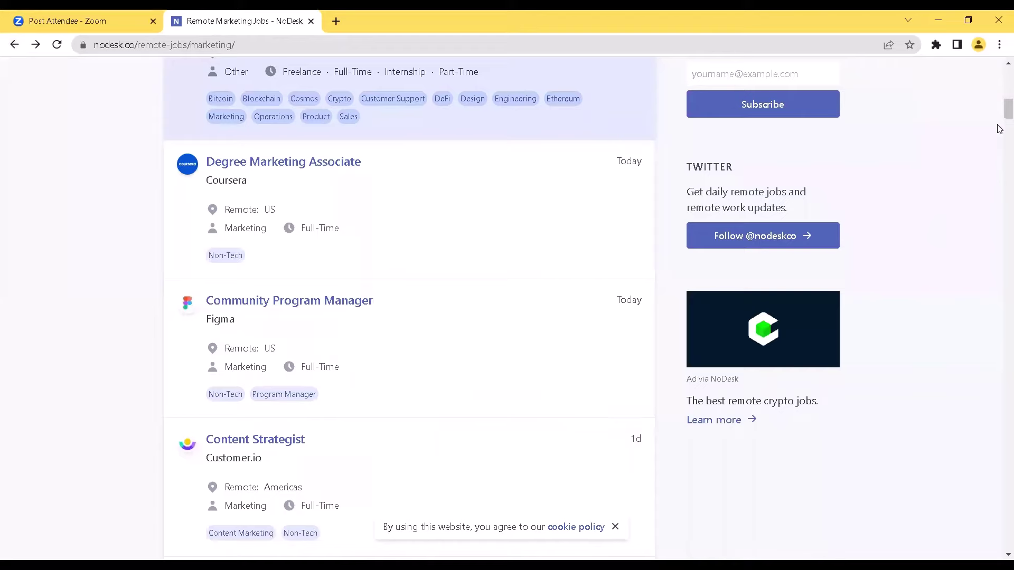
pyautogui.scroll(-3, 1000, 129)
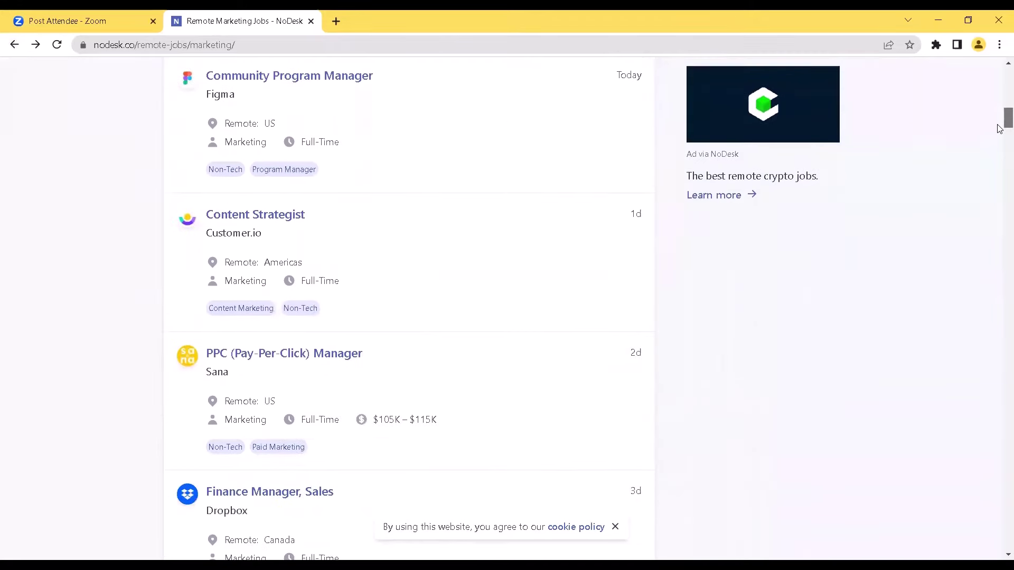
pyautogui.scroll(10, 1001, 127)
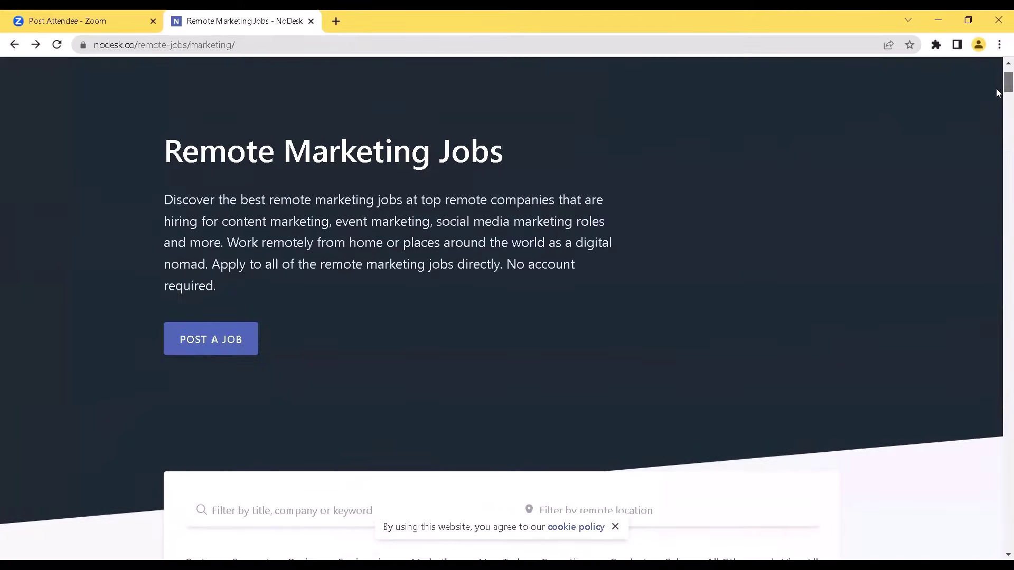
pyautogui.scroll(2, 998, 93)
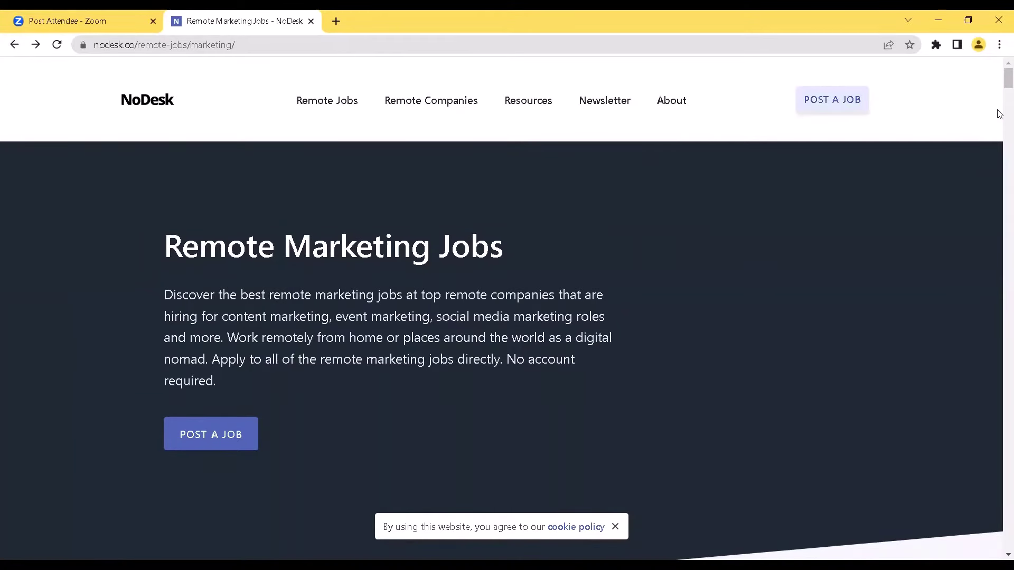
pyautogui.scroll(-3, 999, 114)
pyautogui.scroll(-4, 999, 111)
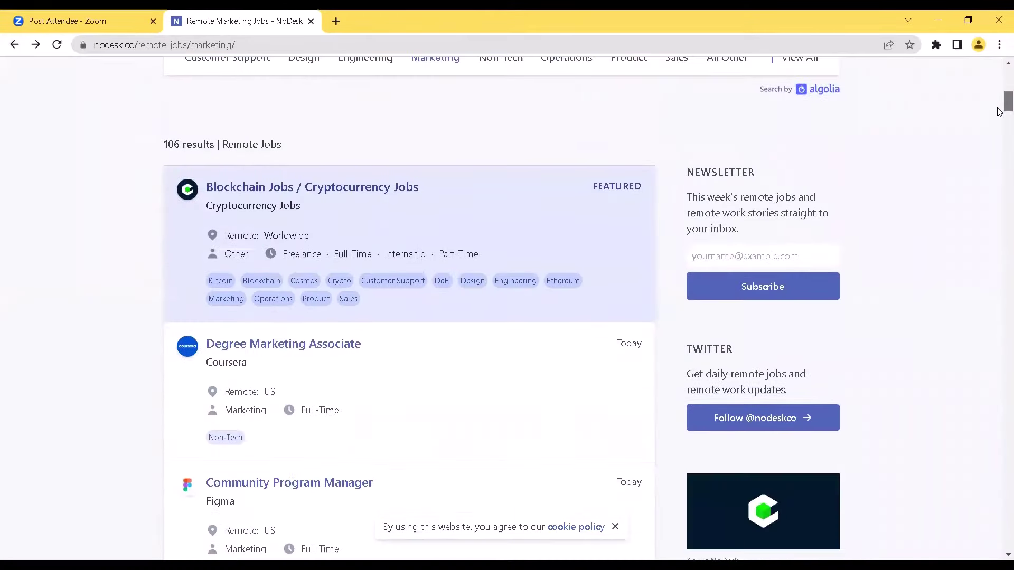
pyautogui.scroll(2, 1000, 111)
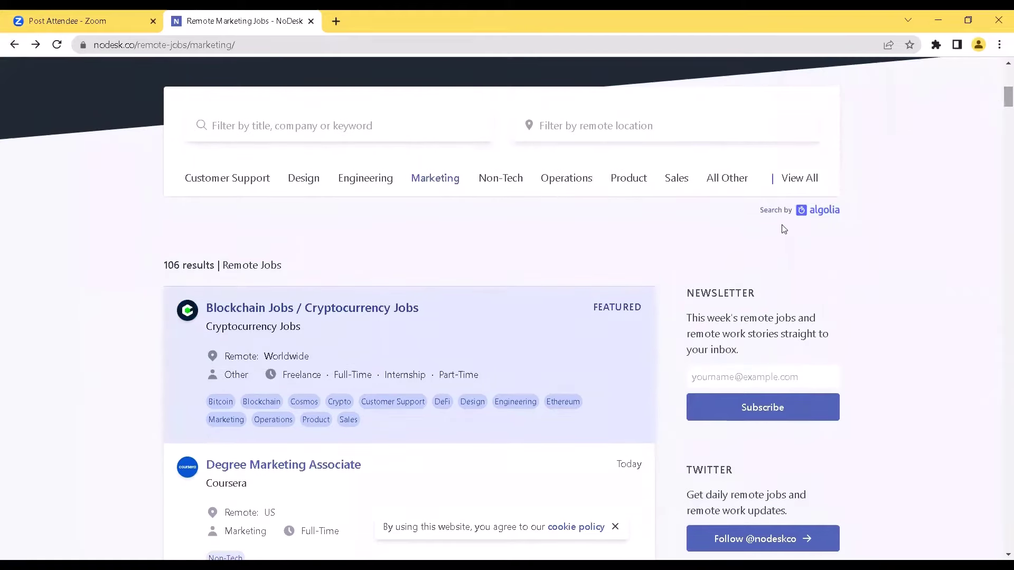
# Step: Browse the Remote Sales Jobs list, including Bugcrowd, Kiva, GitLab and Twilio roles
pyautogui.click(675, 180)
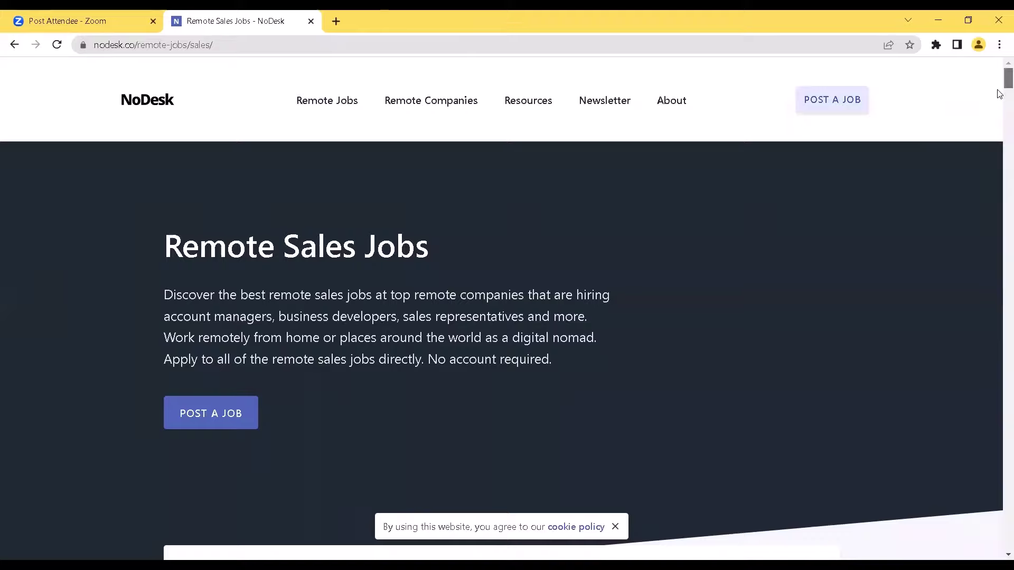
pyautogui.scroll(-5, 997, 107)
pyautogui.scroll(-3, 1000, 108)
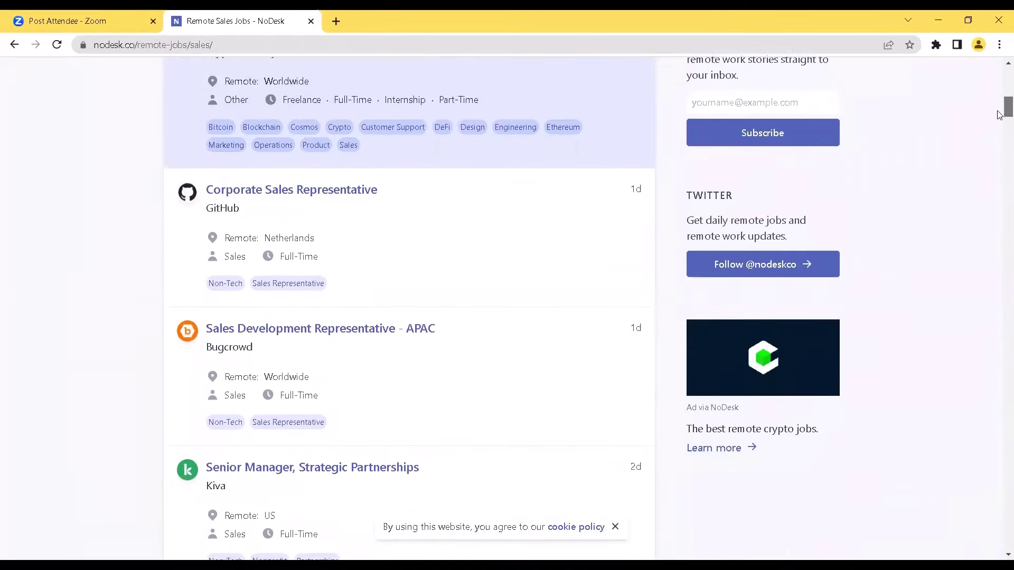
pyautogui.scroll(-1, 998, 111)
pyautogui.scroll(-1, 1001, 118)
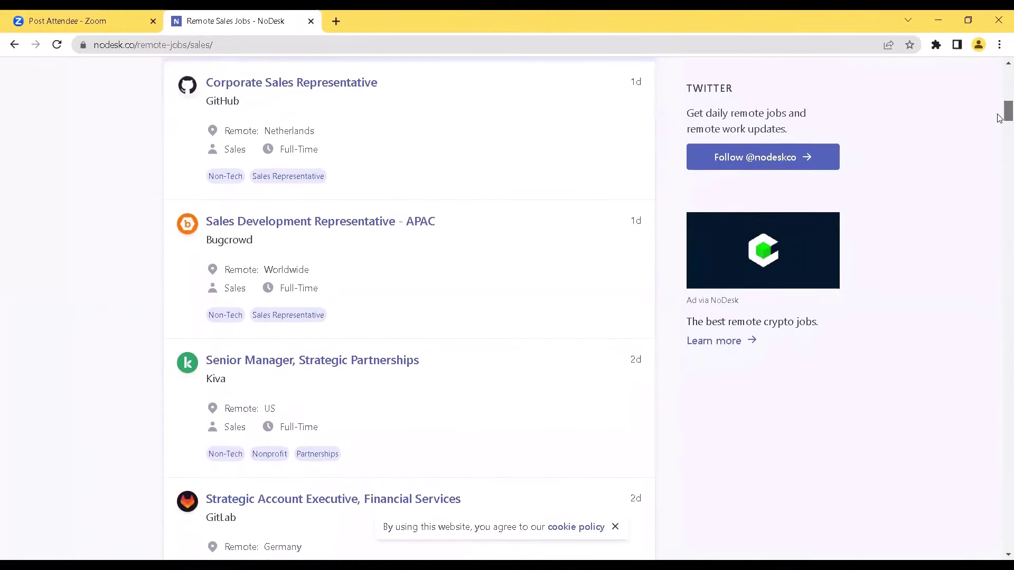
pyautogui.moveTo(999, 118)
pyautogui.mouseDown()
pyautogui.moveTo(999, 143)
pyautogui.moveTo(1002, 77)
pyautogui.mouseUp()
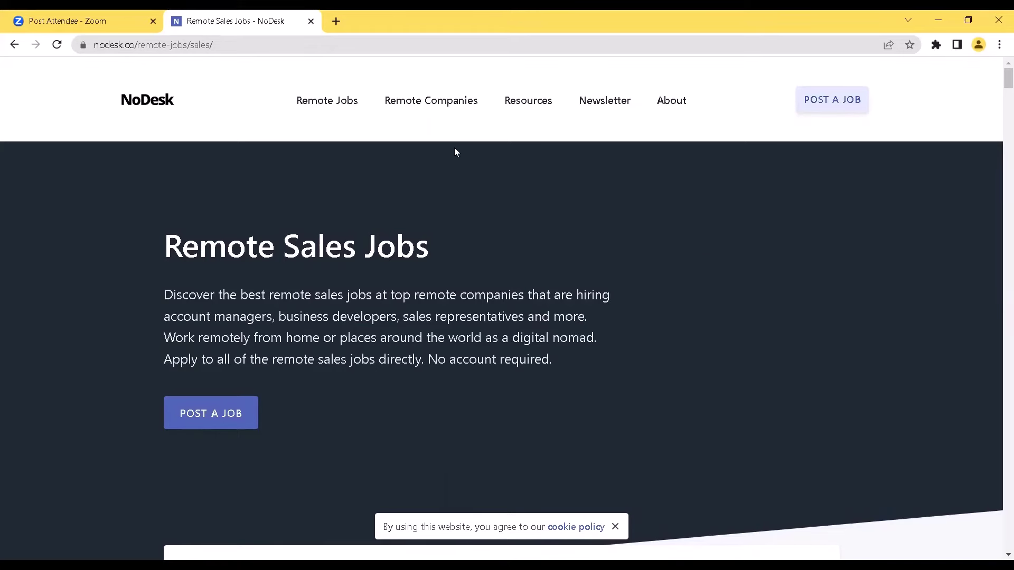
# Step: Browse the Remote Companies directory from 1 Second Everyday through Airship
pyautogui.click(435, 103)
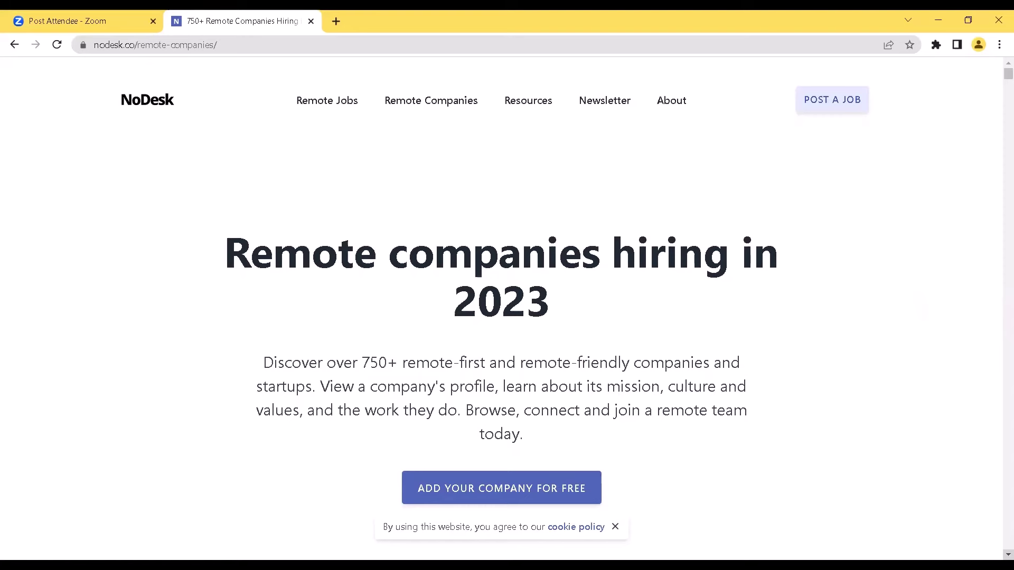
pyautogui.scroll(-1, 507, 317)
pyautogui.scroll(-2, 507, 318)
pyautogui.scroll(-3, 508, 317)
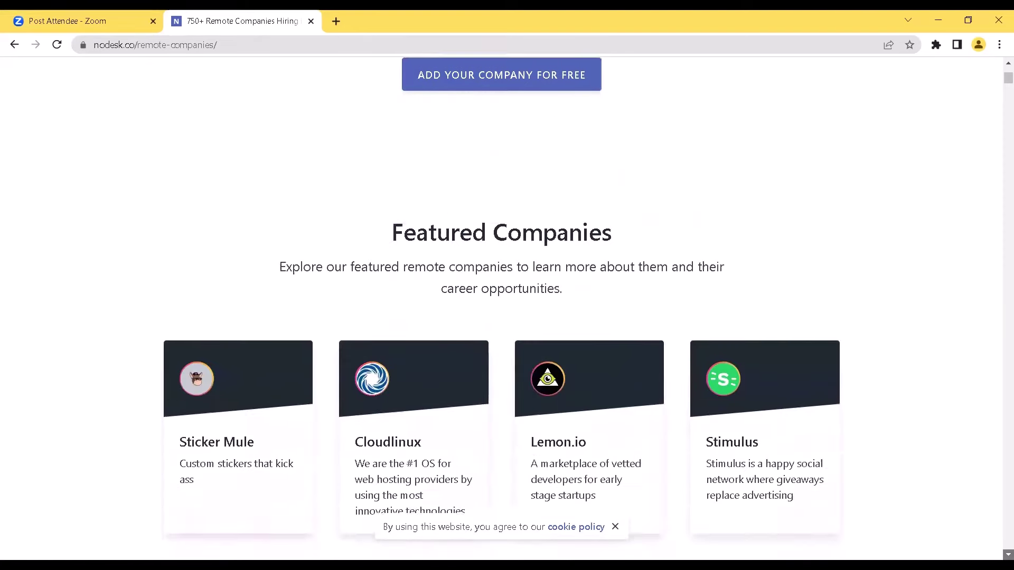
pyautogui.scroll(-1, 507, 317)
pyautogui.scroll(-2, 507, 317)
pyautogui.scroll(-3, 507, 317)
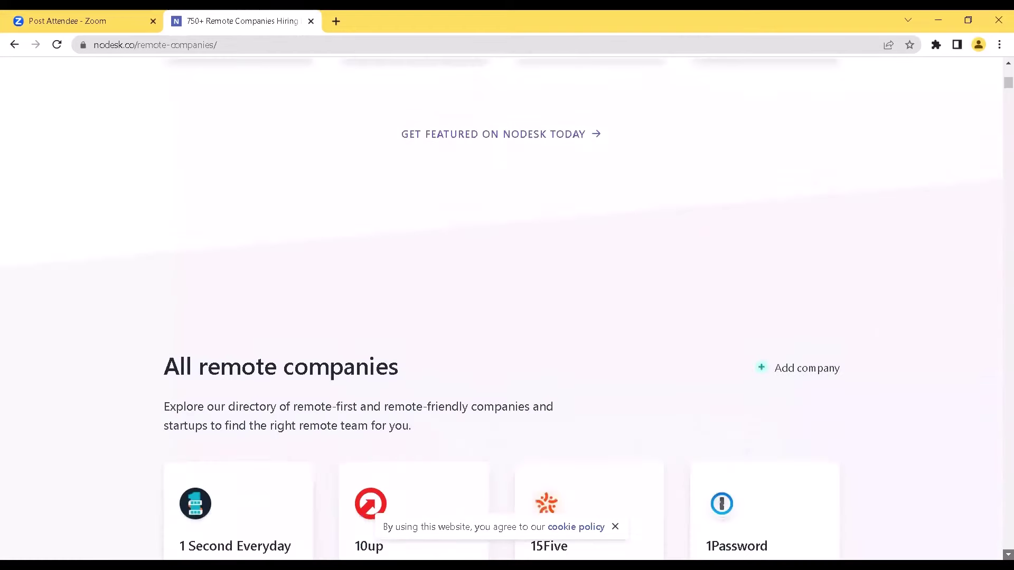
pyautogui.scroll(-3, 508, 317)
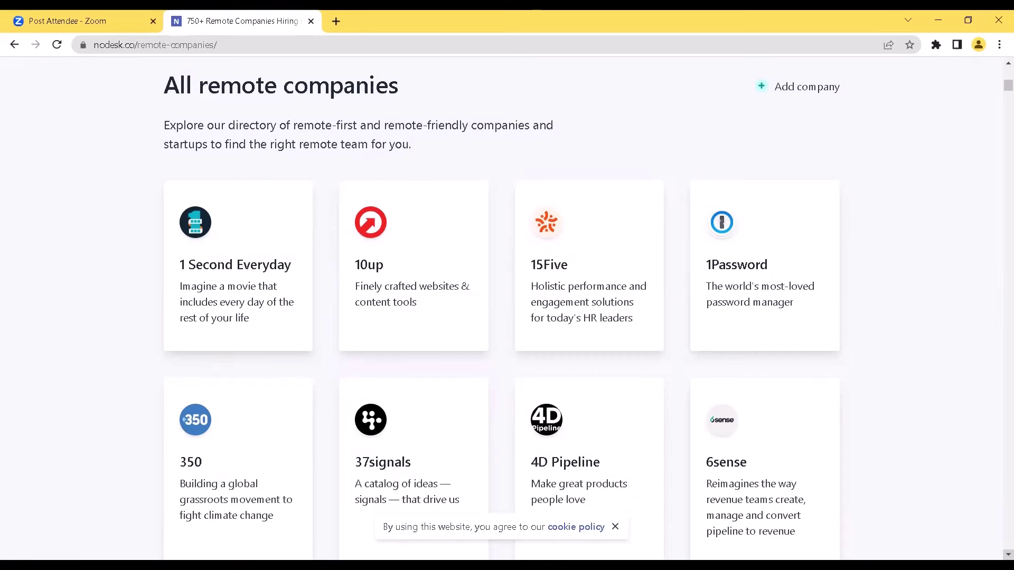
pyautogui.scroll(-1, 503, 305)
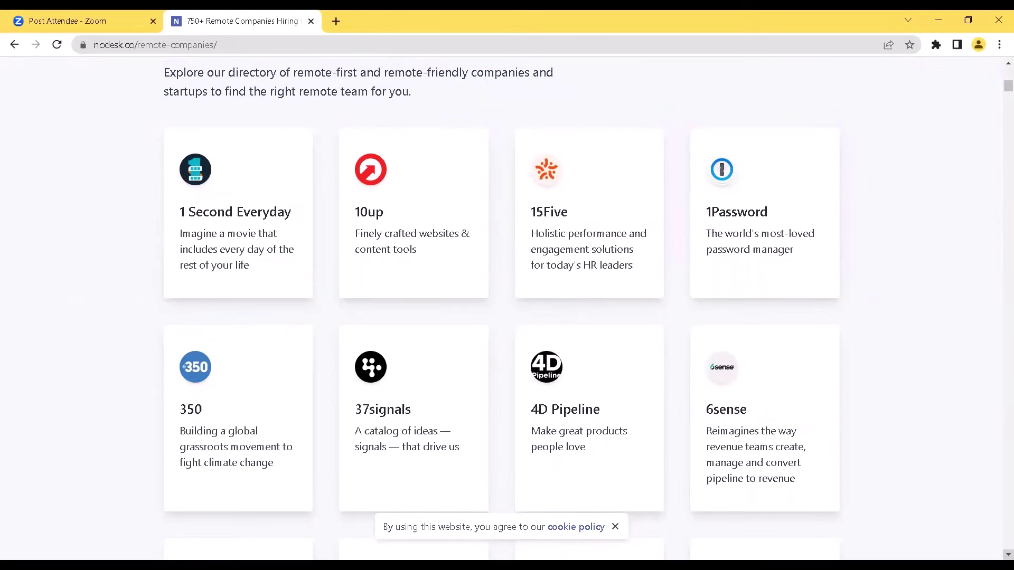
pyautogui.scroll(-1, 507, 309)
pyautogui.scroll(-2, 507, 310)
pyautogui.scroll(-2, 507, 309)
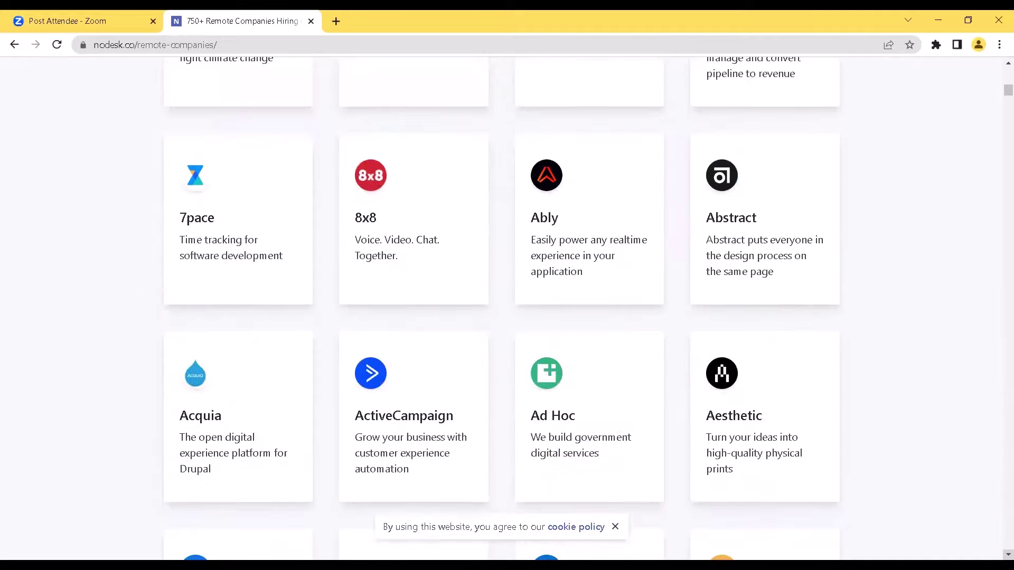
pyautogui.scroll(-1, 508, 309)
pyautogui.scroll(-3, 508, 309)
pyautogui.scroll(-1, 507, 310)
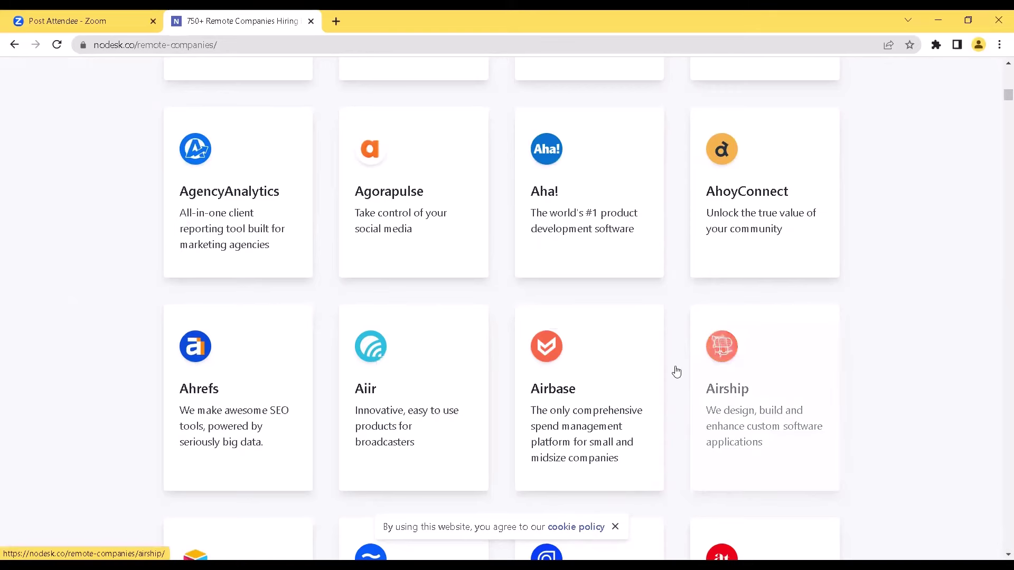
# Step: View Agorapulse's company profile down to its Customer Support and Sales openings
pyautogui.click(403, 200)
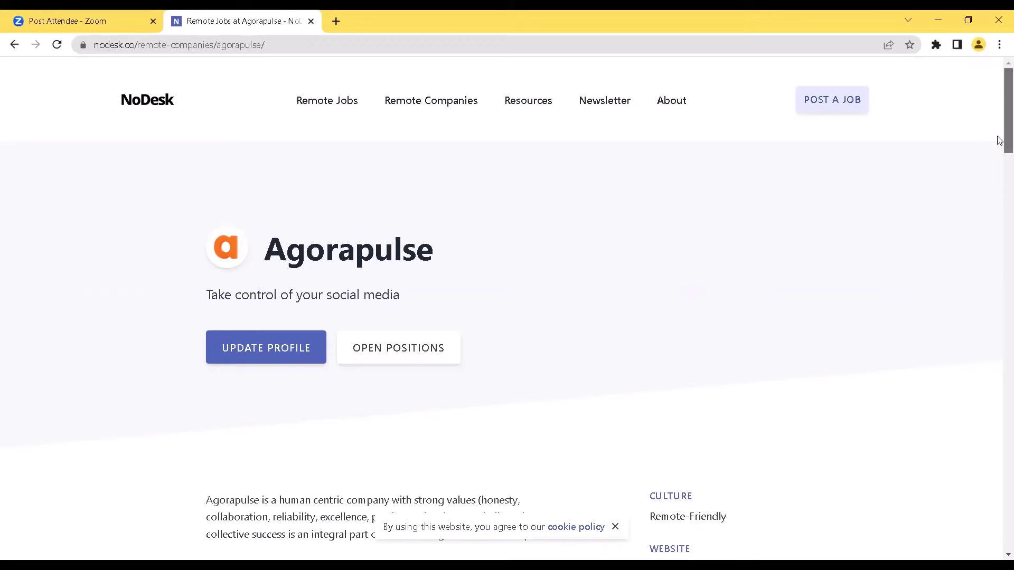
pyautogui.moveTo(1000, 141); pyautogui.dragTo(1000, 175)
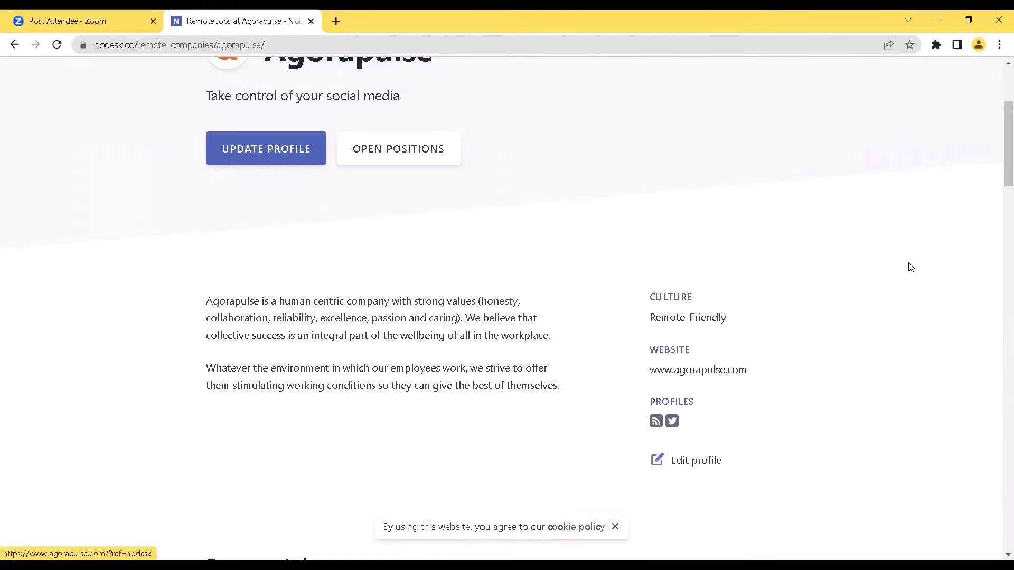
pyautogui.moveTo(999, 176); pyautogui.dragTo(1000, 266)
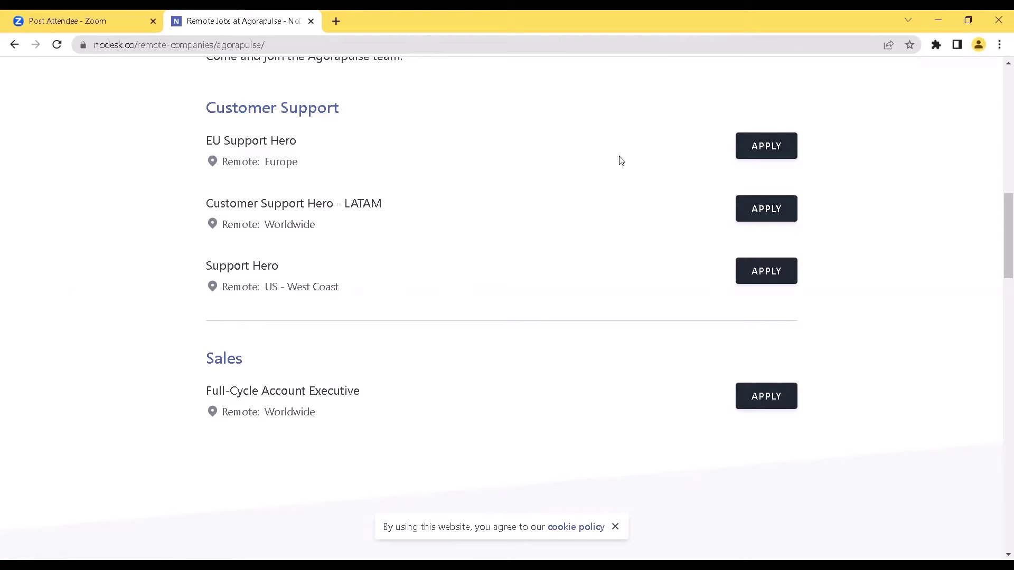
# Step: Review Agorapulse's Support Hero posting and its West Coast application page, then close that page
pyautogui.click(766, 271)
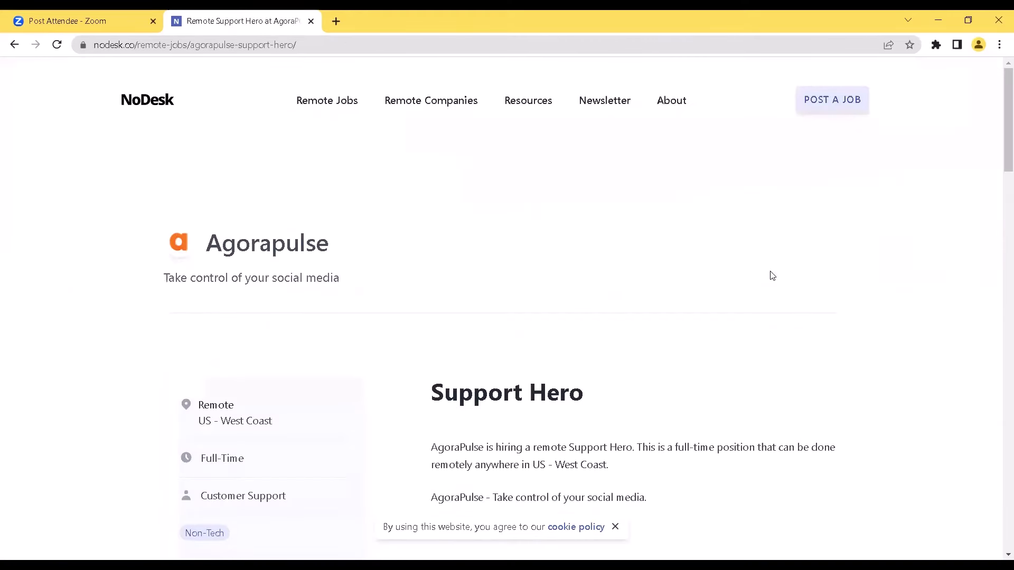
pyautogui.moveTo(999, 144); pyautogui.dragTo(999, 193)
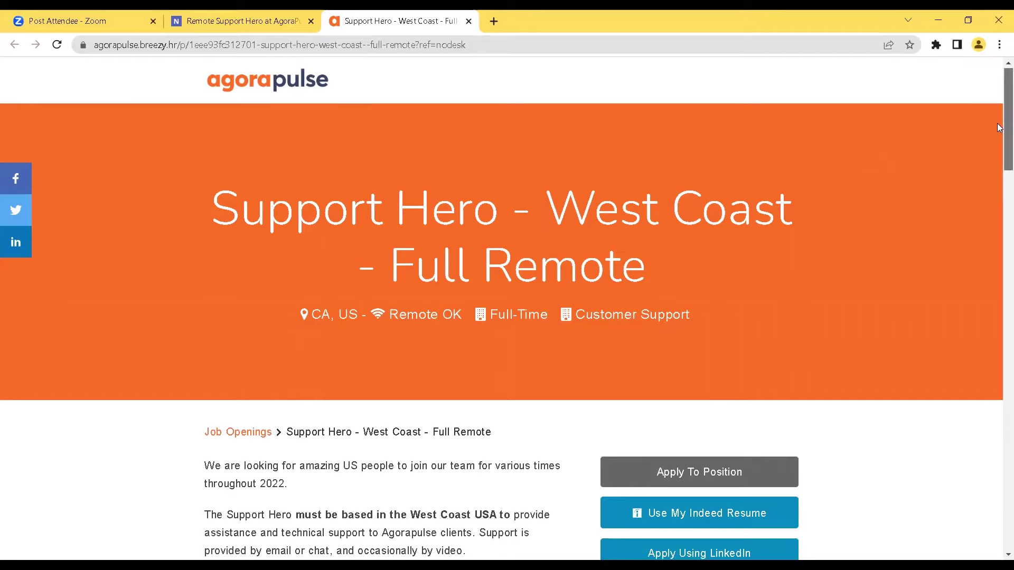
pyautogui.moveTo(1000, 150)
pyautogui.mouseDown()
pyautogui.moveTo(998, 177)
pyautogui.moveTo(999, 126)
pyautogui.mouseUp()
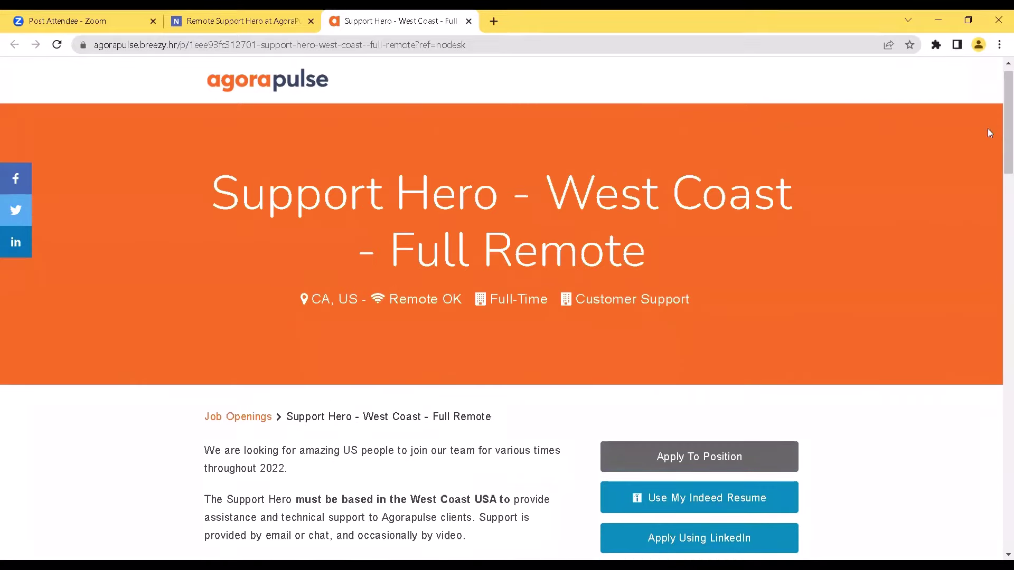
pyautogui.click(469, 22)
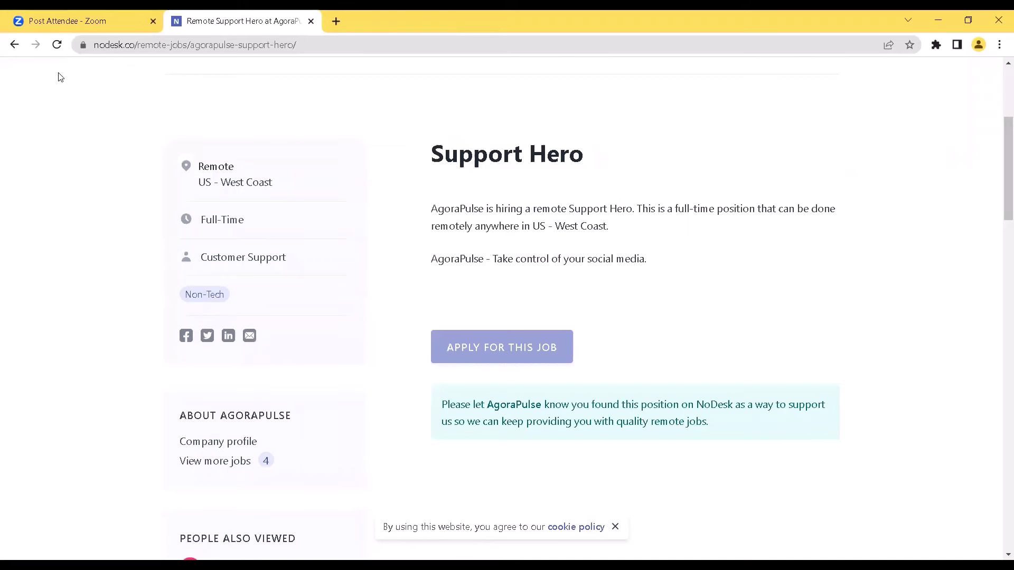
# Step: Go back past Agorapulse's open positions to the NoDesk remote companies directory
pyautogui.click(13, 45)
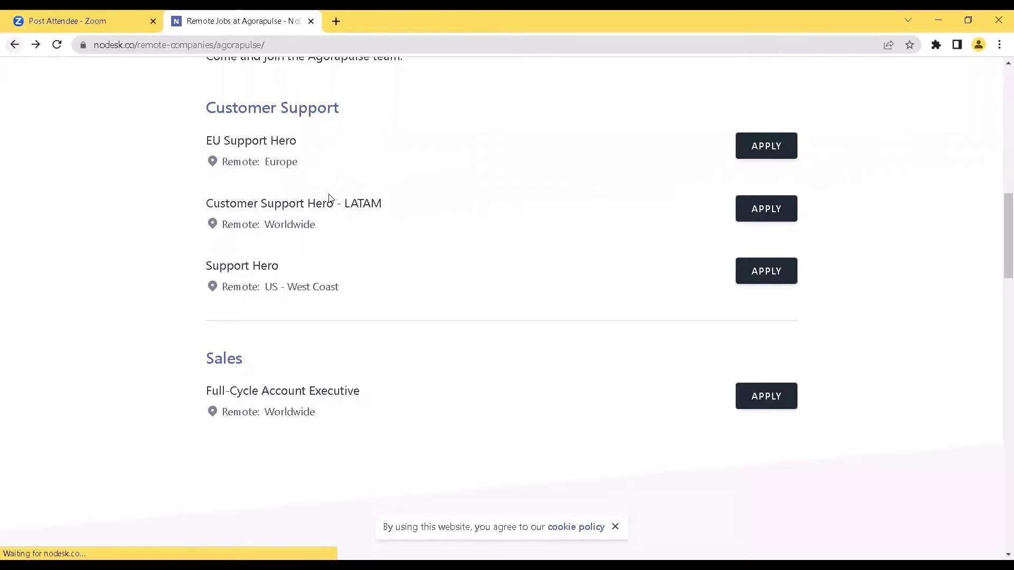
pyautogui.click(13, 45)
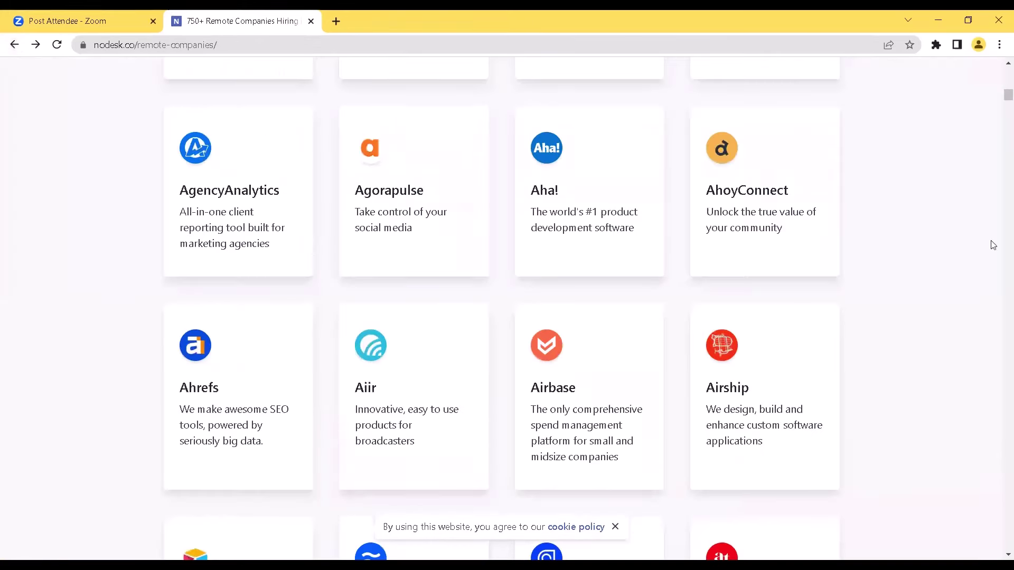
pyautogui.moveTo(1000, 100); pyautogui.dragTo(999, 183)
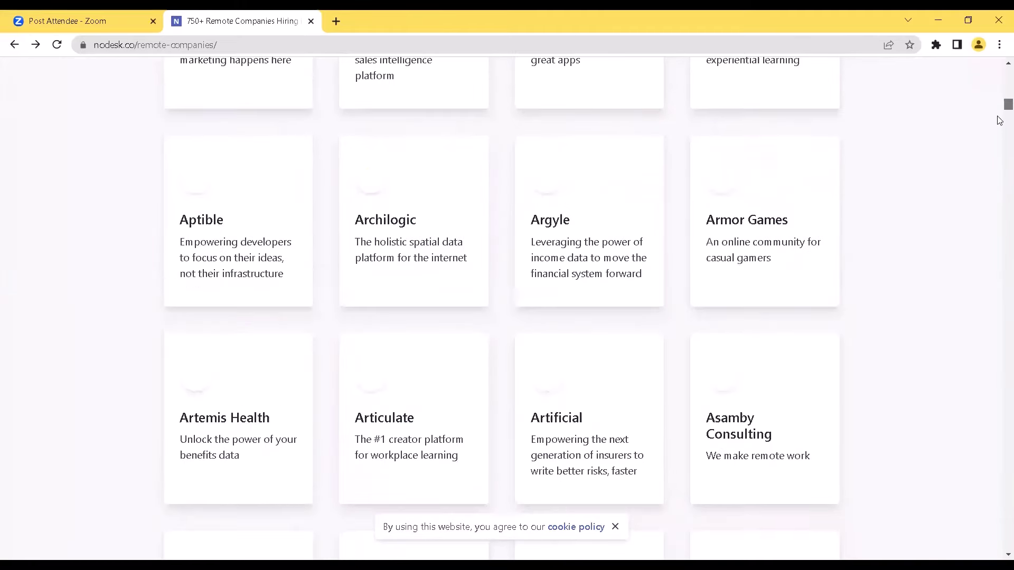
pyautogui.scroll(-5, 999, 183)
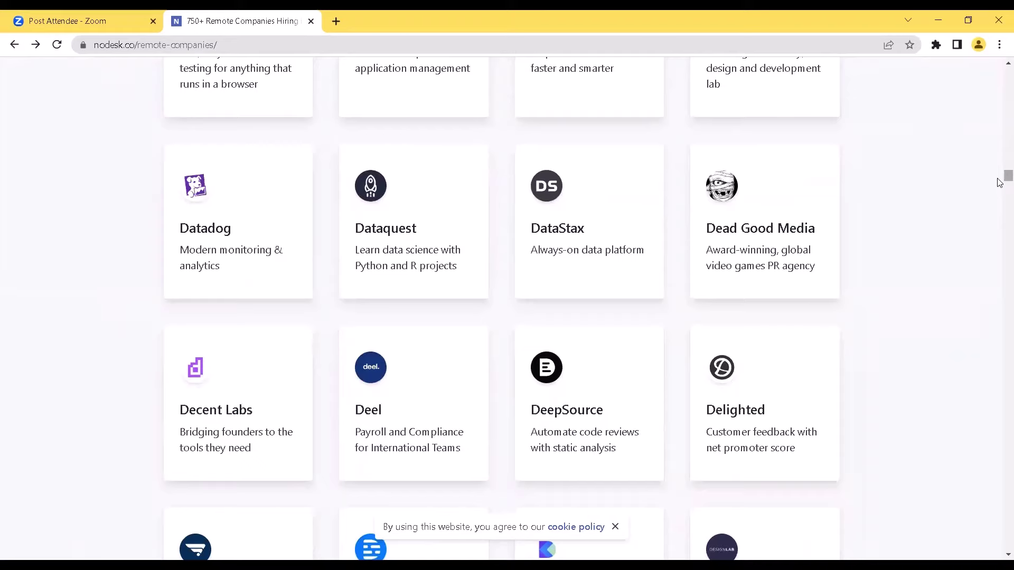
pyautogui.moveTo(1000, 183); pyautogui.dragTo(999, 73)
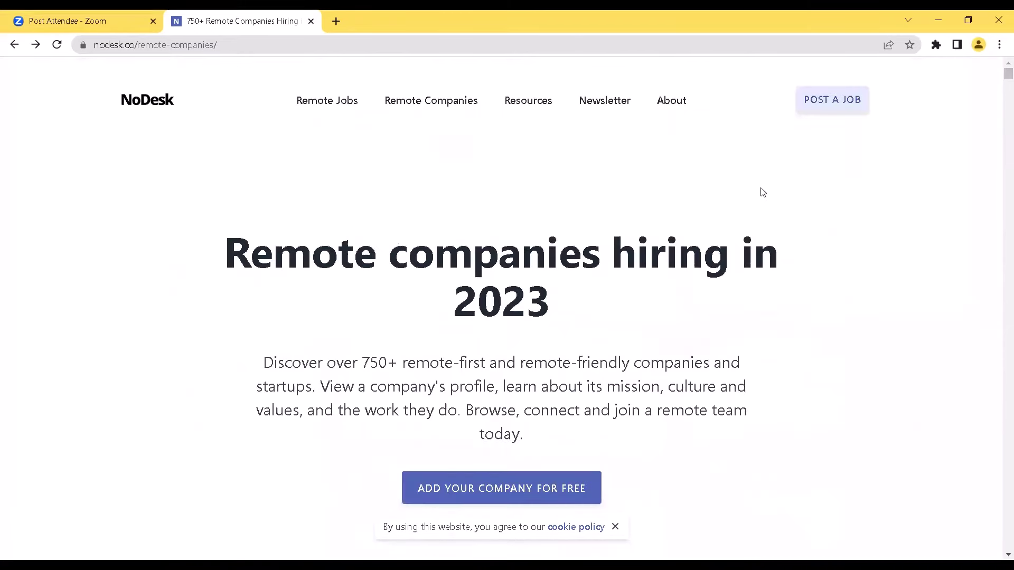